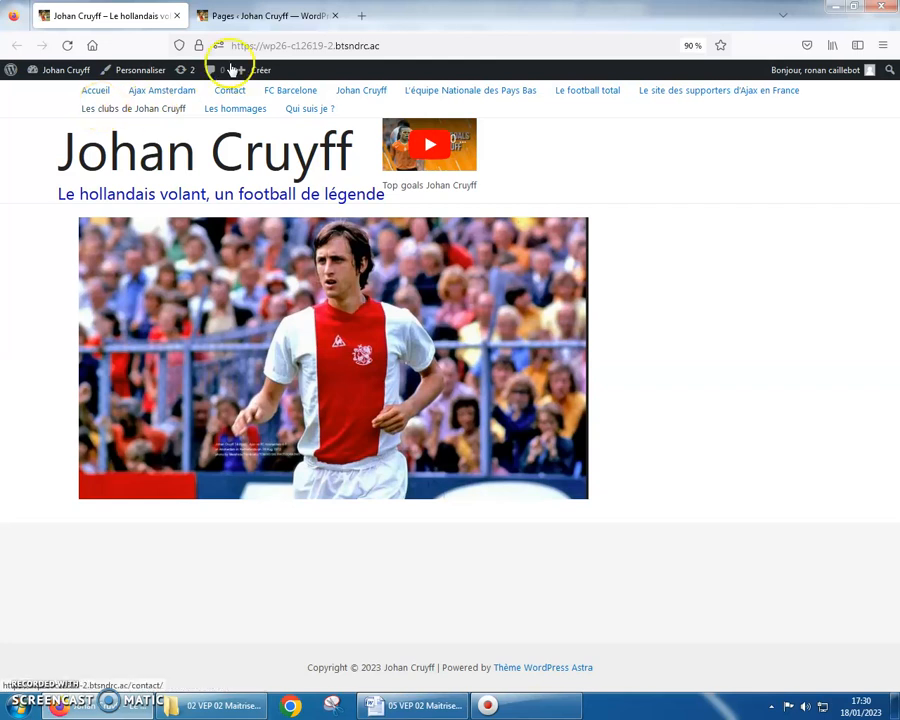
- Switch to the site's WordPress administration, place its browser tab first and open the menu management page
{"action": "left_click", "coordinate": [236, 16]}
{"action": "left_click_drag", "start_coordinate": [232, 20], "coordinate": [90, 22]}
{"action": "mouse_move", "coordinate": [44, 272]}
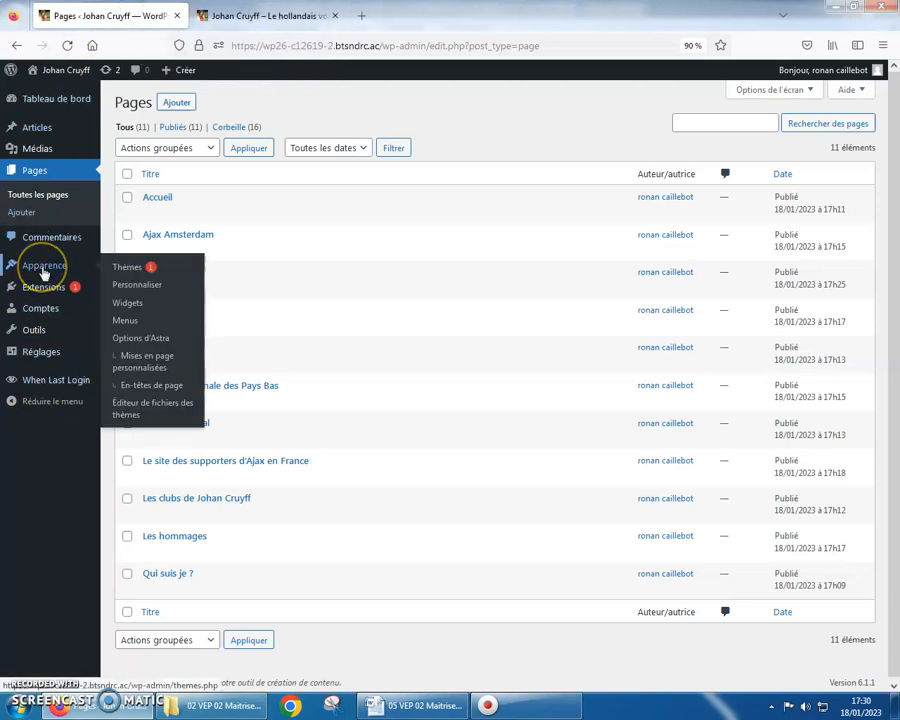
{"action": "left_click", "coordinate": [125, 321]}
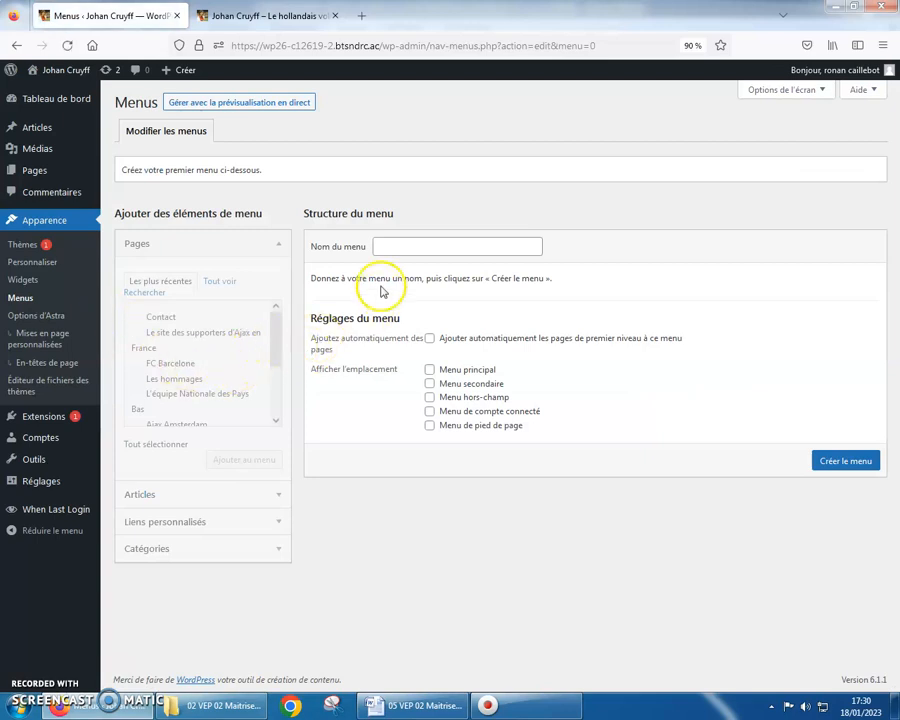
- Create a menu named "Menu du site" and assign it to the Menu principal location
{"action": "left_click", "coordinate": [389, 246]}
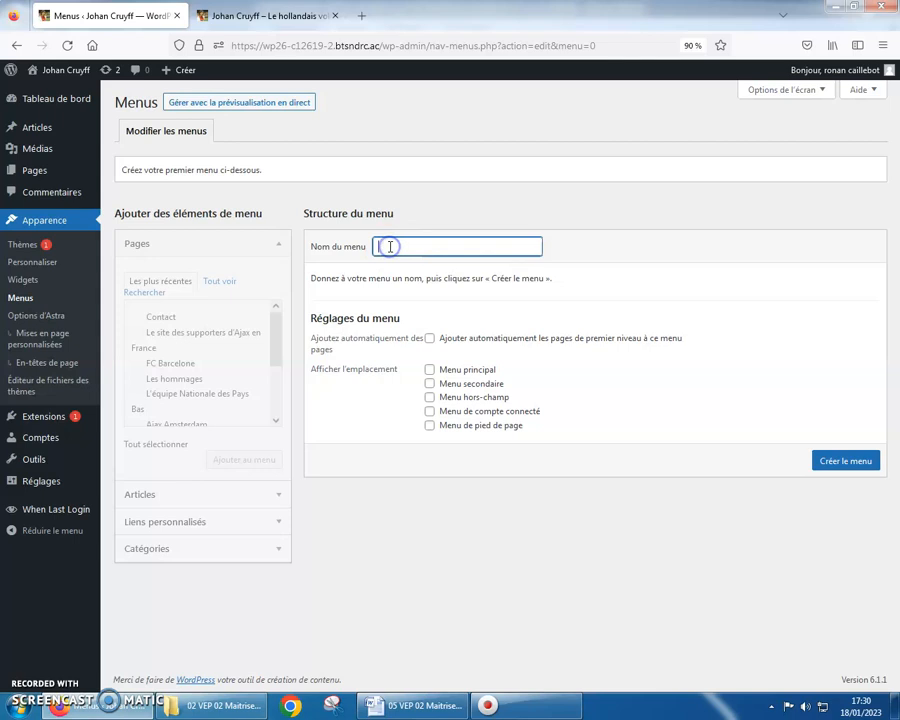
{"action": "left_click", "coordinate": [389, 246]}
{"action": "left_click", "coordinate": [392, 262]}
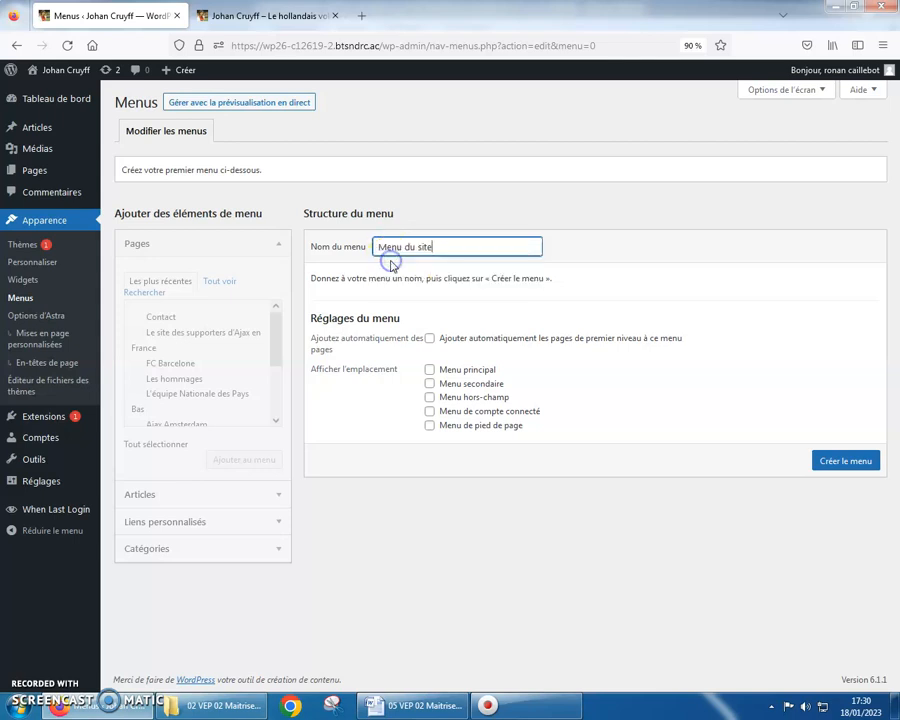
{"action": "left_click", "coordinate": [429, 372]}
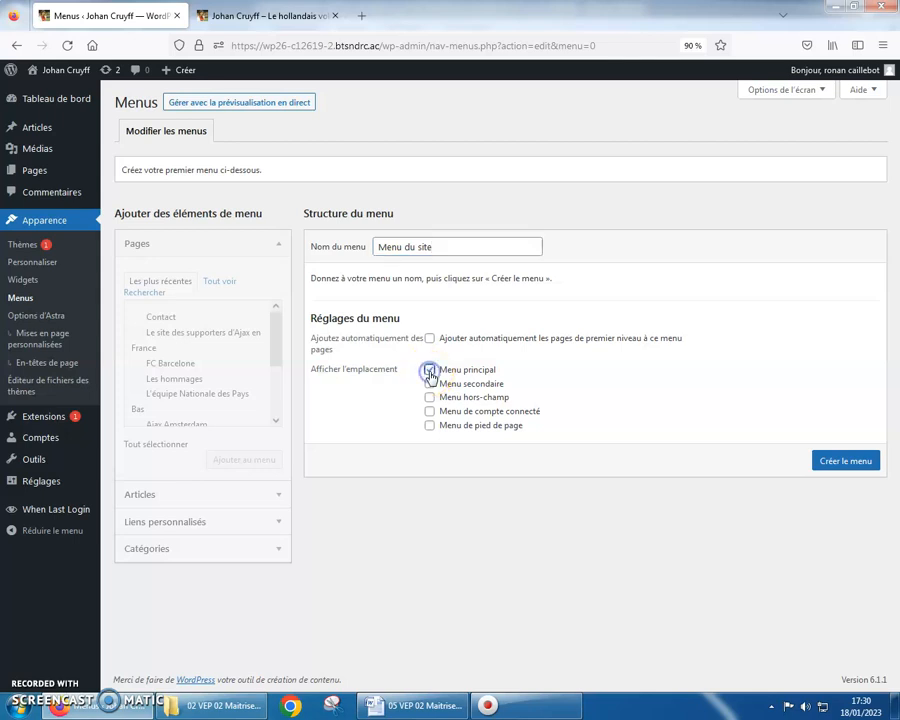
{"action": "left_click", "coordinate": [841, 463]}
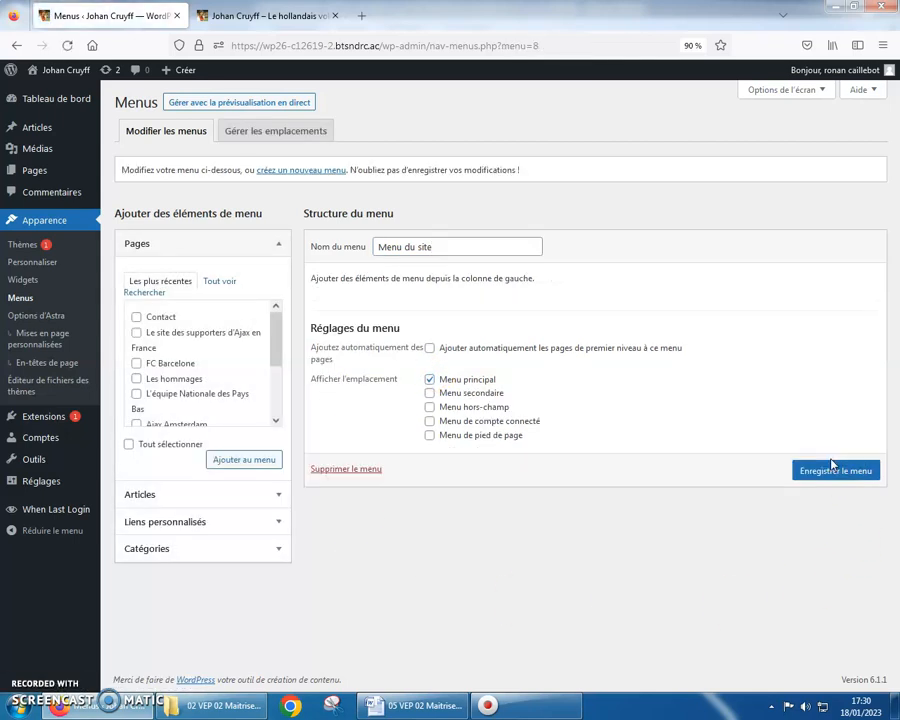
- Examine the available menu item sources: Pages, Articles, Liens personnalisés and Catégories
{"action": "left_click", "coordinate": [278, 247]}
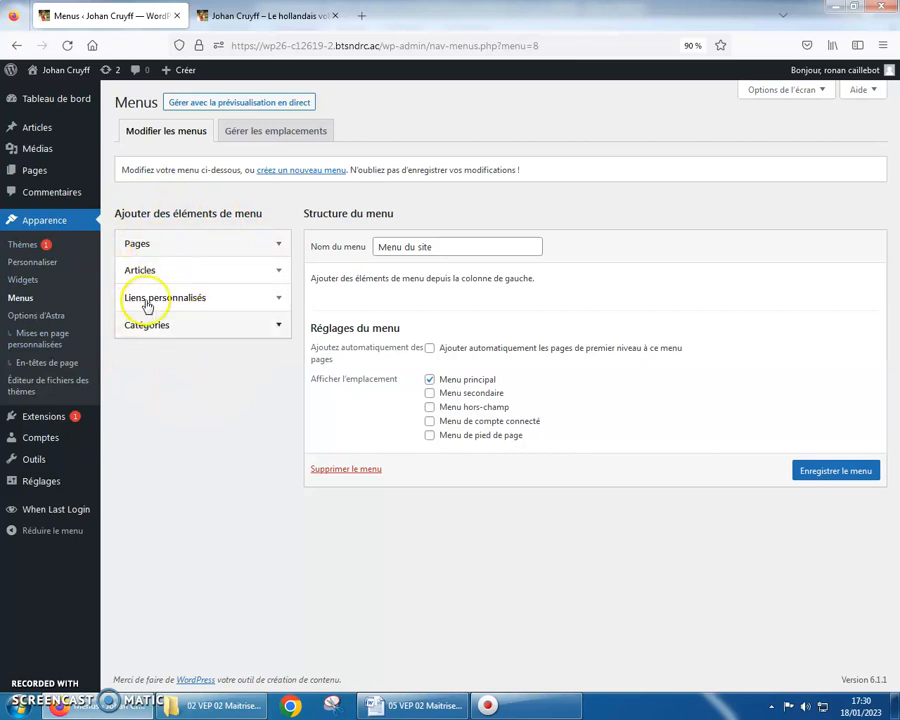
{"action": "left_click", "coordinate": [278, 271]}
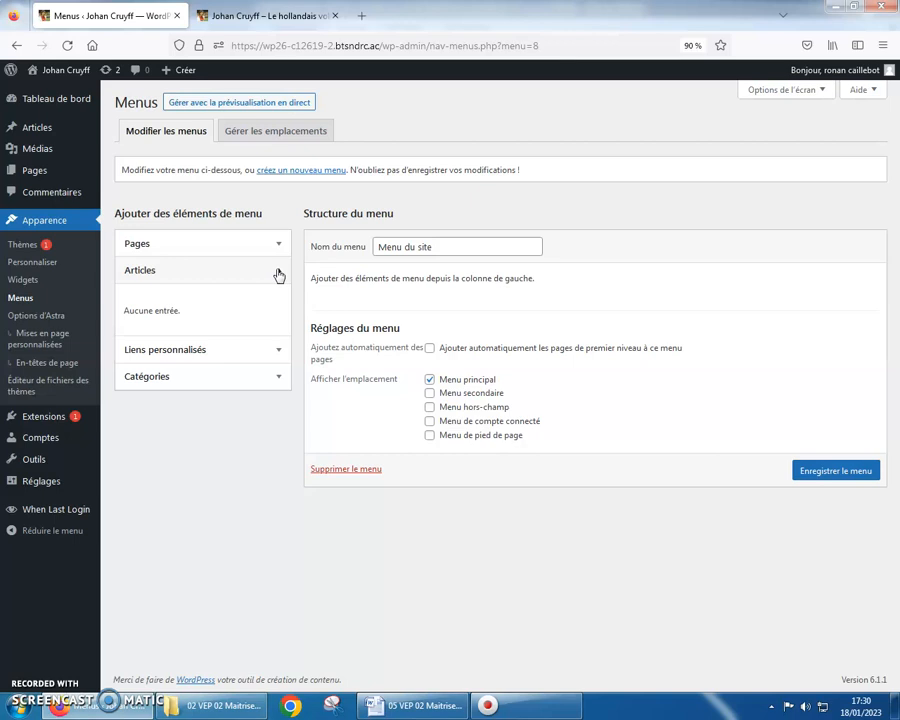
{"action": "left_click", "coordinate": [278, 271]}
{"action": "left_click", "coordinate": [277, 298]}
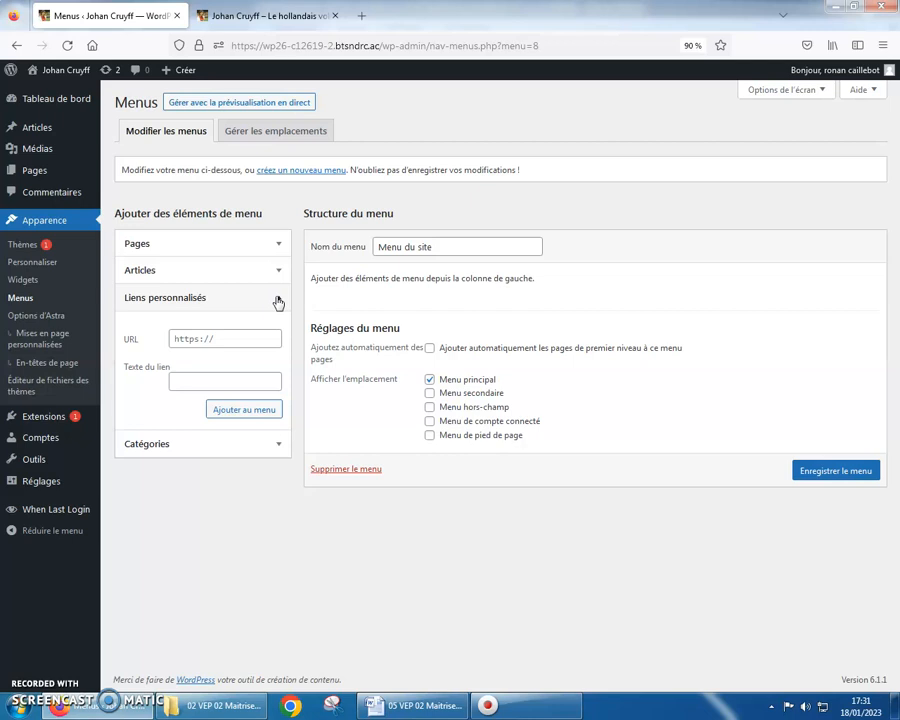
{"action": "left_click", "coordinate": [200, 383]}
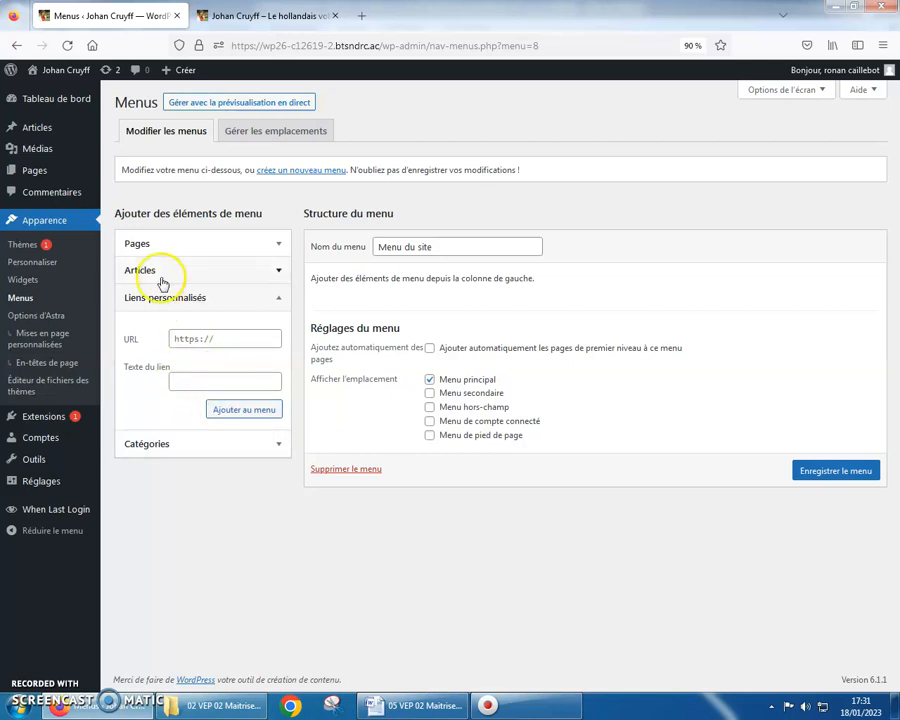
{"action": "left_click", "coordinate": [142, 298]}
{"action": "left_click", "coordinate": [267, 327]}
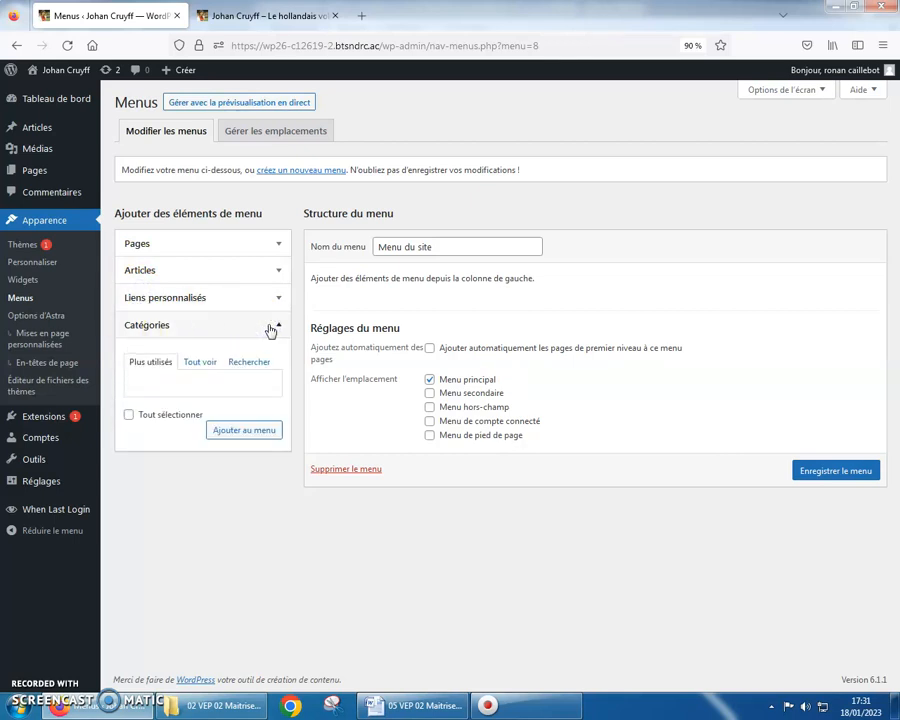
{"action": "left_click", "coordinate": [277, 328]}
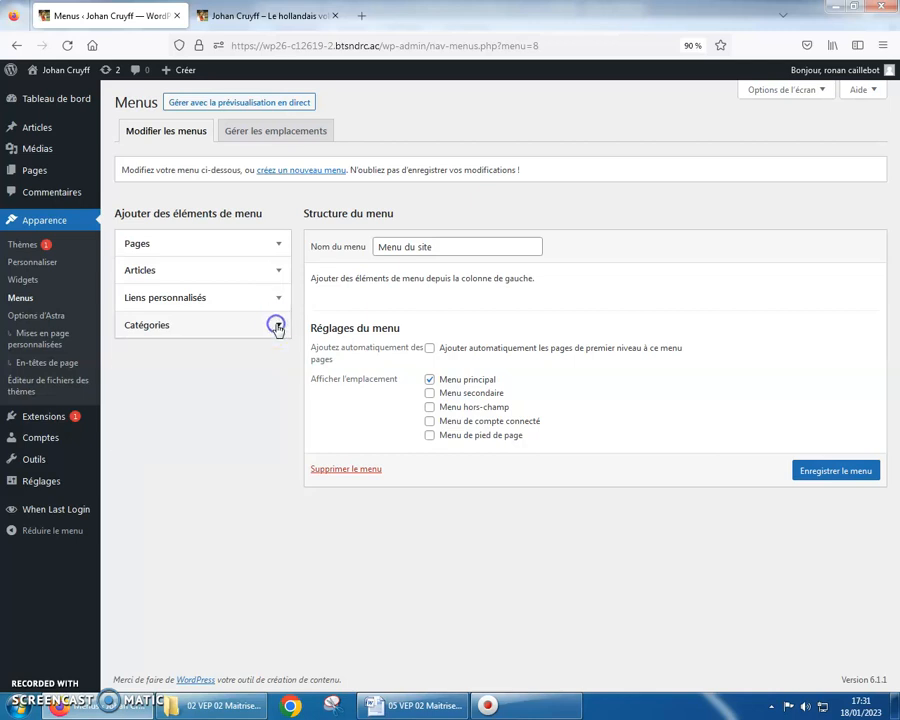
- Save the empty menu, then select all the recent pages and add them to Menu du site
{"action": "left_click", "coordinate": [852, 470]}
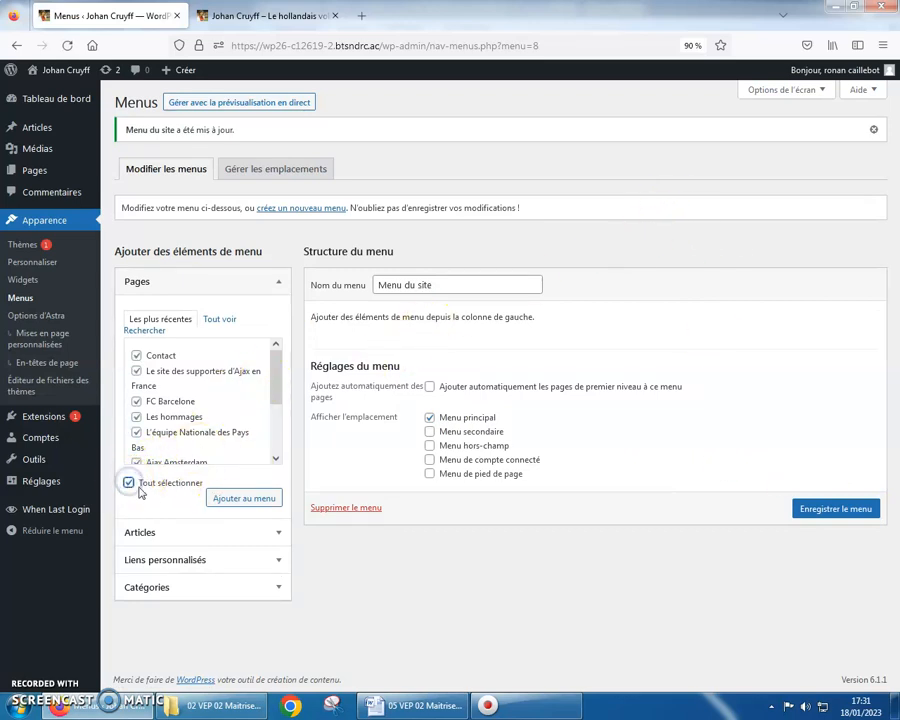
{"action": "left_click", "coordinate": [235, 503]}
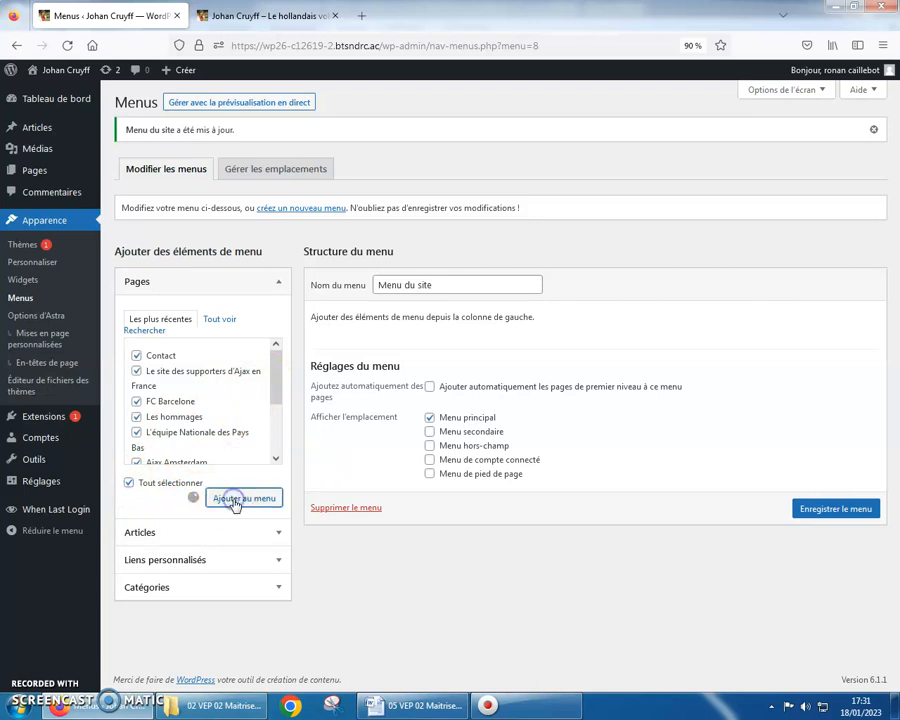
{"action": "scroll", "coordinate": [500, 365], "scroll_direction": "down", "scroll_amount": 3}
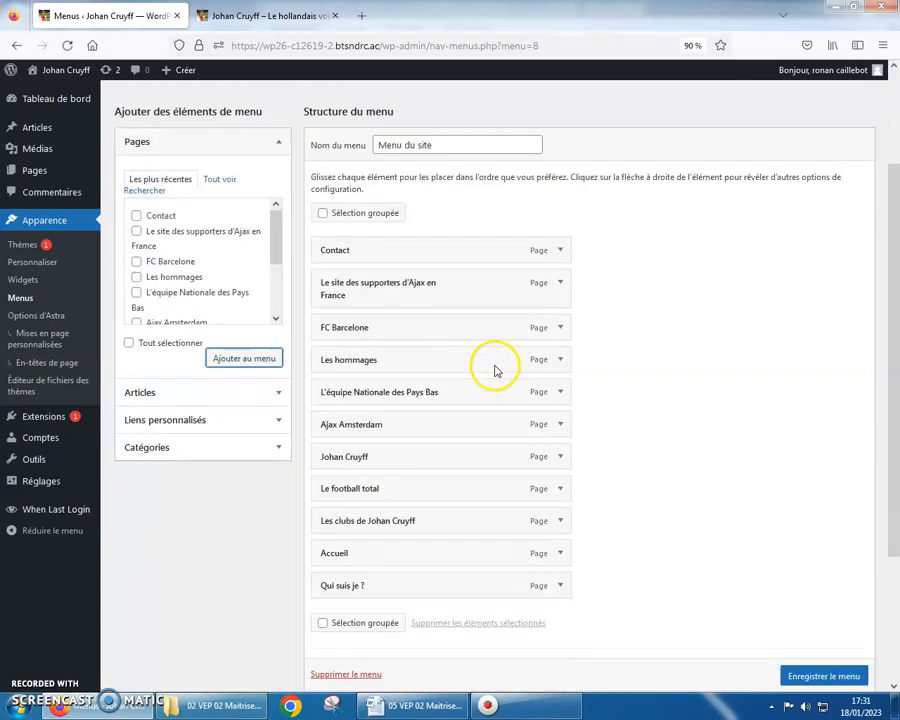
{"action": "scroll", "coordinate": [488, 390], "scroll_direction": "down", "scroll_amount": 4}
{"action": "scroll", "coordinate": [638, 362], "scroll_direction": "up", "scroll_amount": 3}
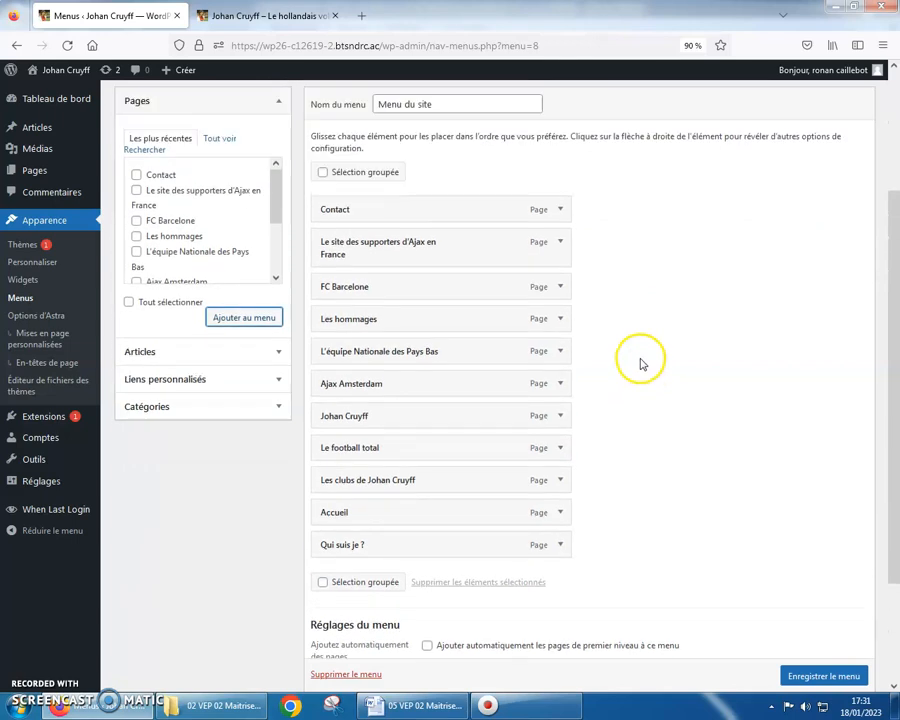
{"action": "scroll", "coordinate": [641, 364], "scroll_direction": "up", "scroll_amount": 1}
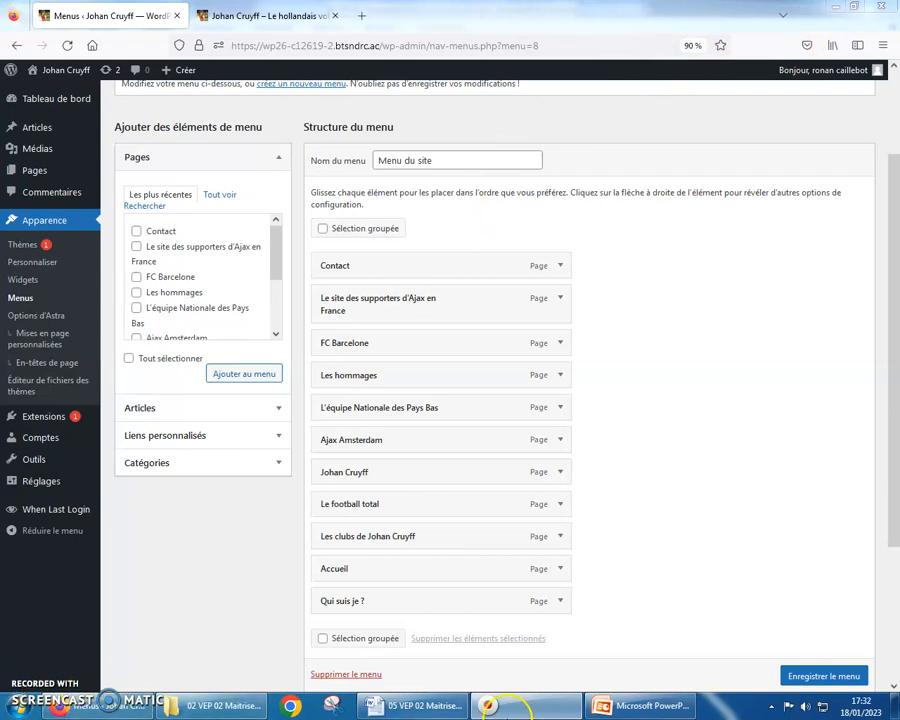
- Switch to the PowerPoint presentation, review the planned menu and submenu tree for the Johan Cruyff site, and return to the menu editor
{"action": "left_click", "coordinate": [636, 707]}
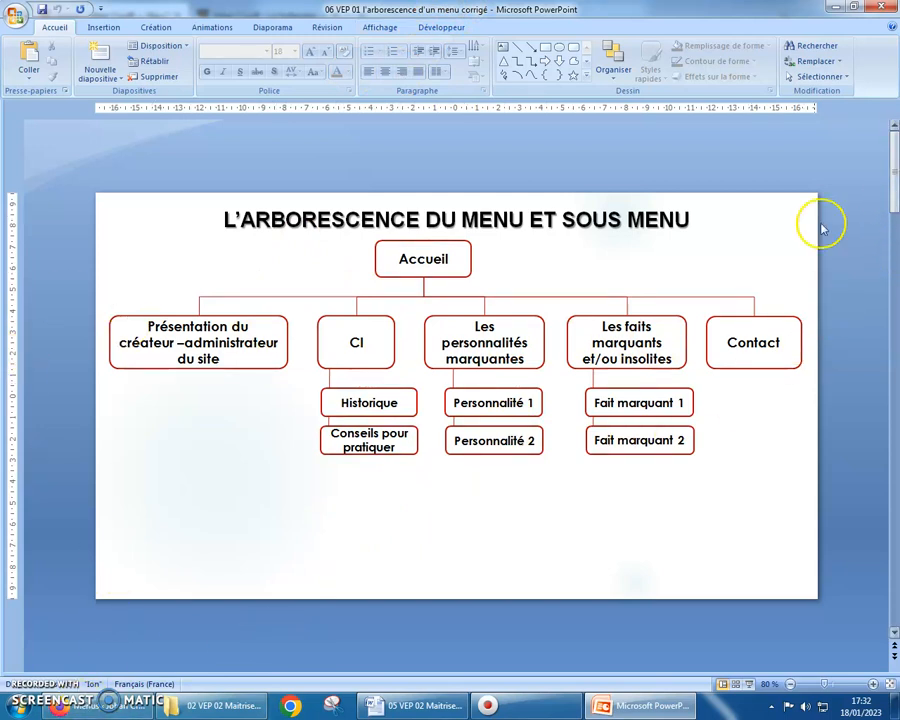
{"action": "left_click_drag", "start_coordinate": [894, 185], "coordinate": [893, 292]}
{"action": "scroll", "coordinate": [892, 294], "scroll_direction": "down", "scroll_amount": 2}
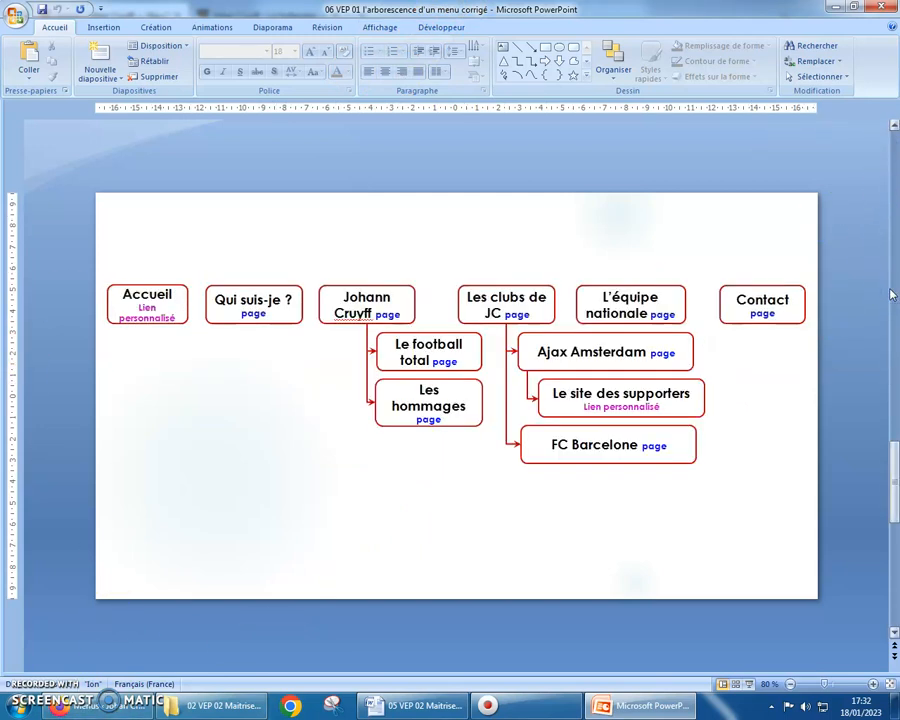
{"action": "scroll", "coordinate": [893, 308], "scroll_direction": "up", "scroll_amount": 1}
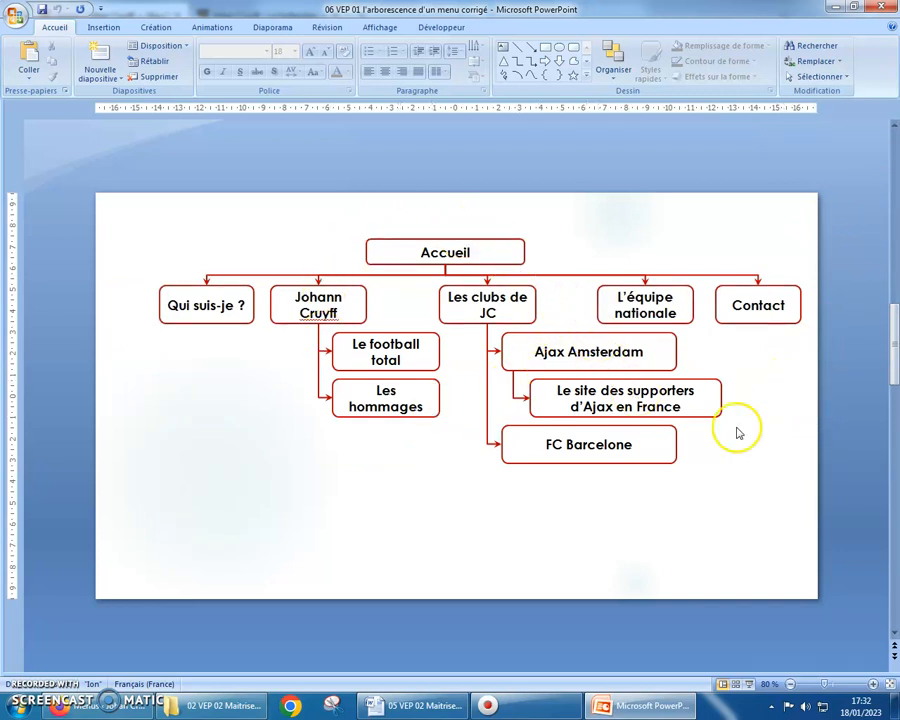
{"action": "left_click", "coordinate": [894, 635]}
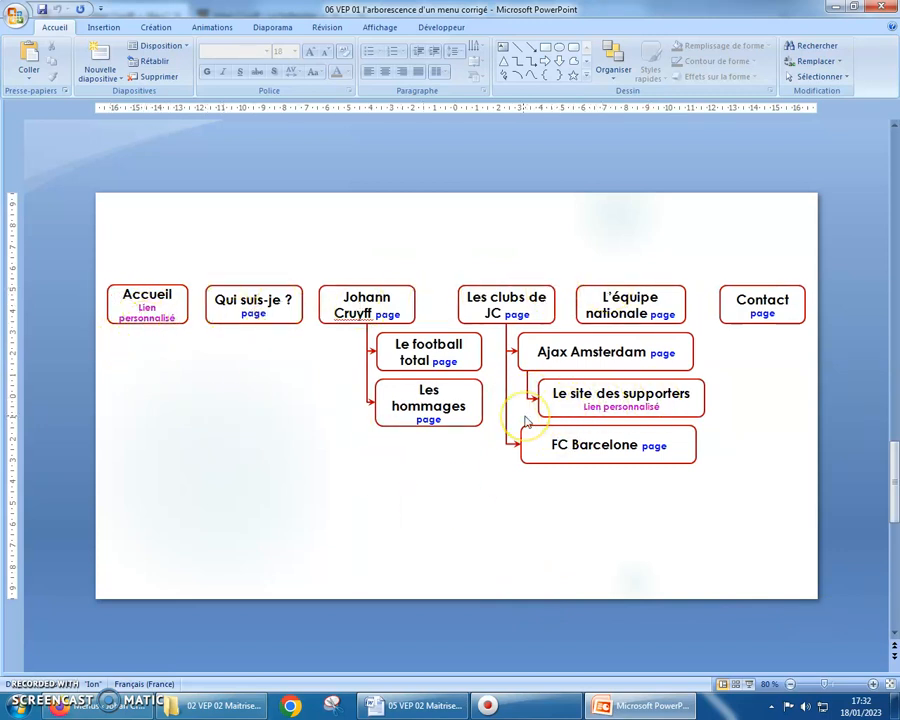
{"action": "left_click", "coordinate": [830, 8]}
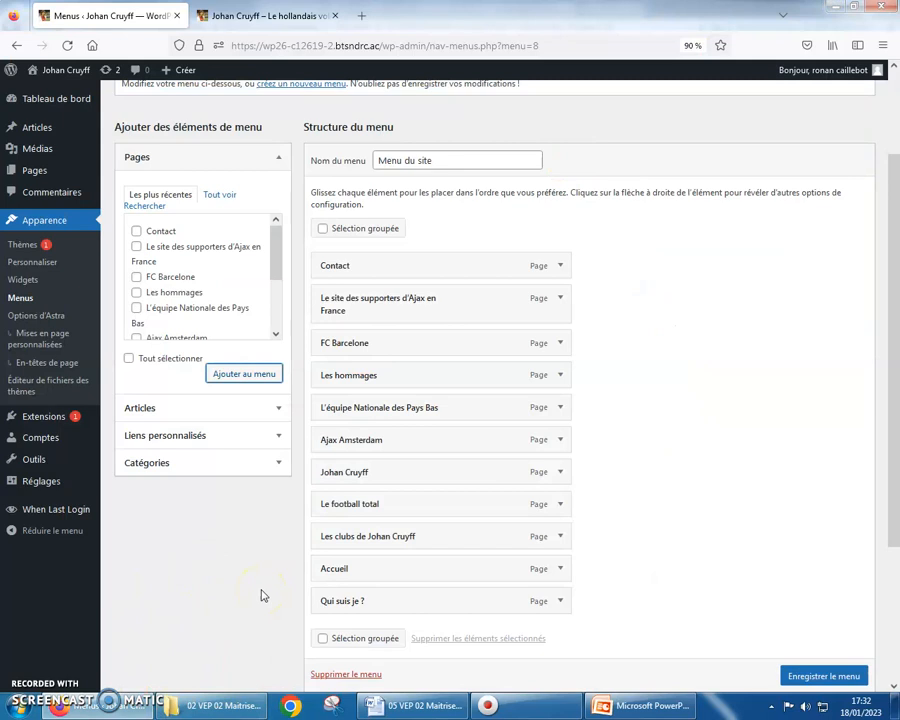
- Reorder the menu so that Accueil is first, Qui suis je ? second and Contact last
{"action": "left_click", "coordinate": [391, 603]}
{"action": "left_click_drag", "start_coordinate": [391, 603], "coordinate": [384, 266]}
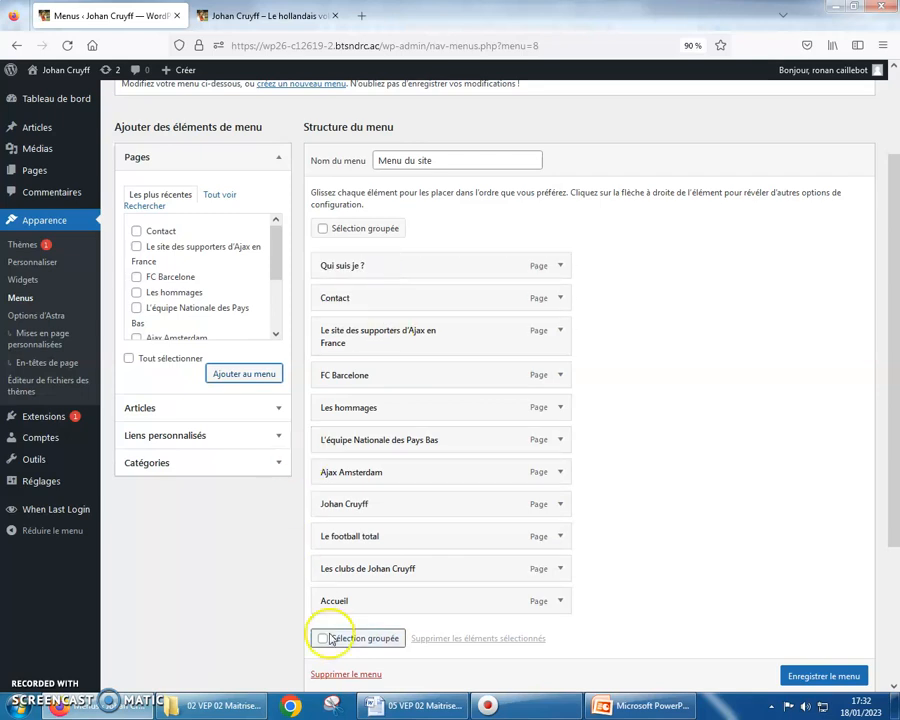
{"action": "left_click_drag", "start_coordinate": [347, 609], "coordinate": [346, 274]}
{"action": "left_click_drag", "start_coordinate": [362, 331], "coordinate": [354, 603]}
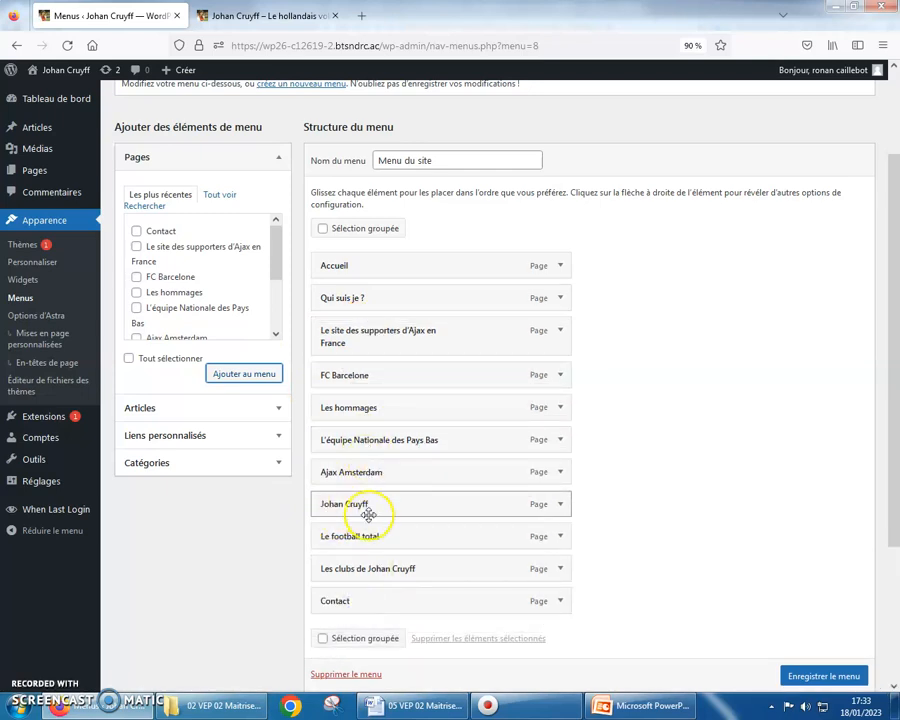
- Place Johan Cruyff after Qui suis je ? and nest Le football total and Les hommages under it as sub-items
{"action": "left_click_drag", "start_coordinate": [360, 510], "coordinate": [345, 330]}
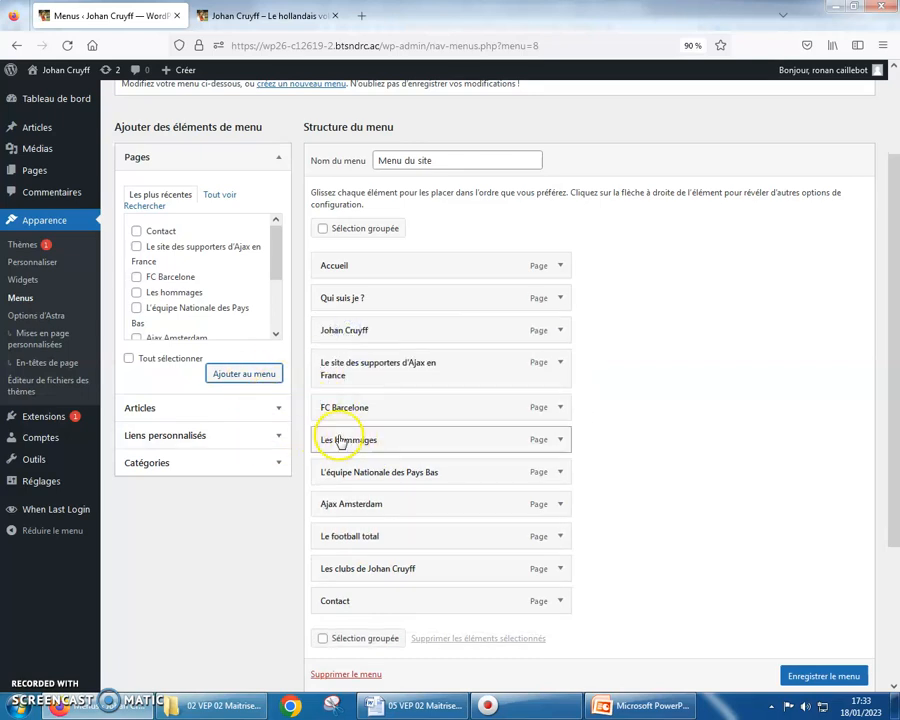
{"action": "left_click_drag", "start_coordinate": [372, 538], "coordinate": [388, 388]}
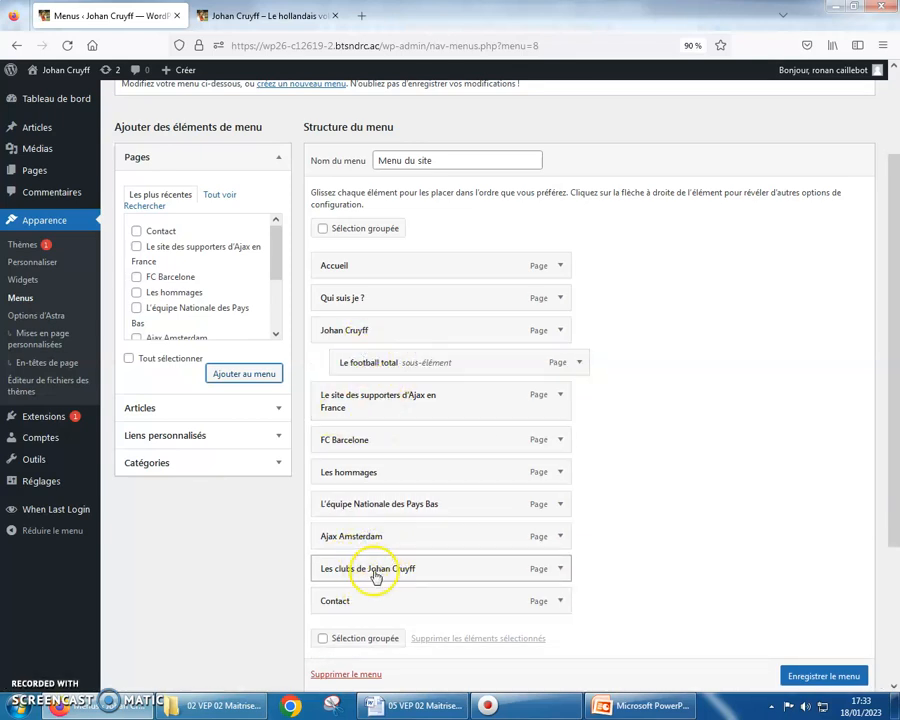
{"action": "left_click_drag", "start_coordinate": [364, 480], "coordinate": [382, 400]}
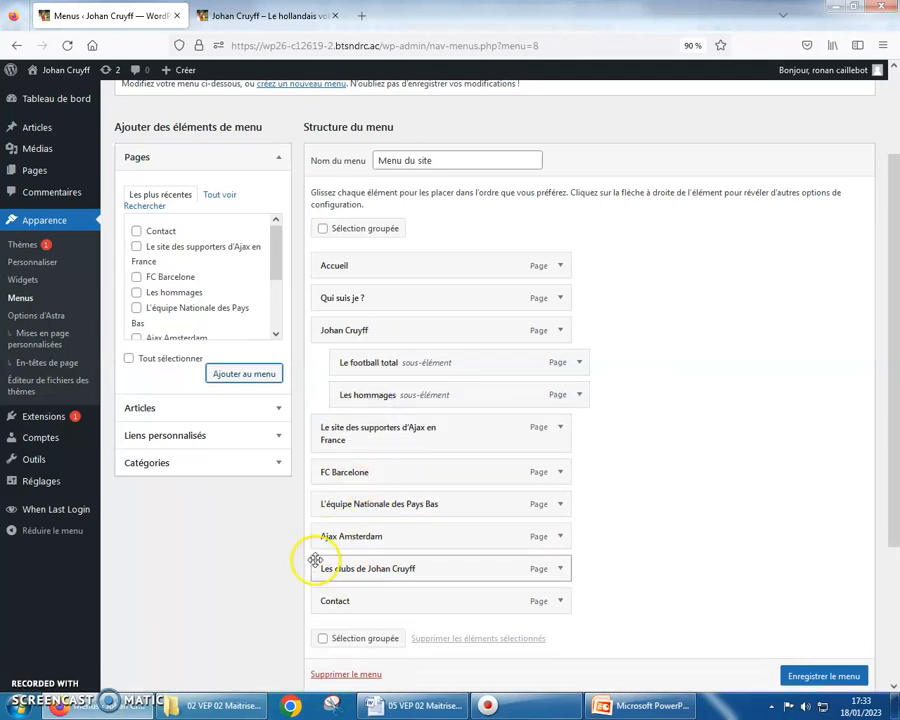
- Place Les clubs de Johan Cruyff below Les hommages, nest Ajax Amsterdam with its supporters' site and FC Barcelone under it, and save the menu
{"action": "left_click_drag", "start_coordinate": [352, 578], "coordinate": [346, 434]}
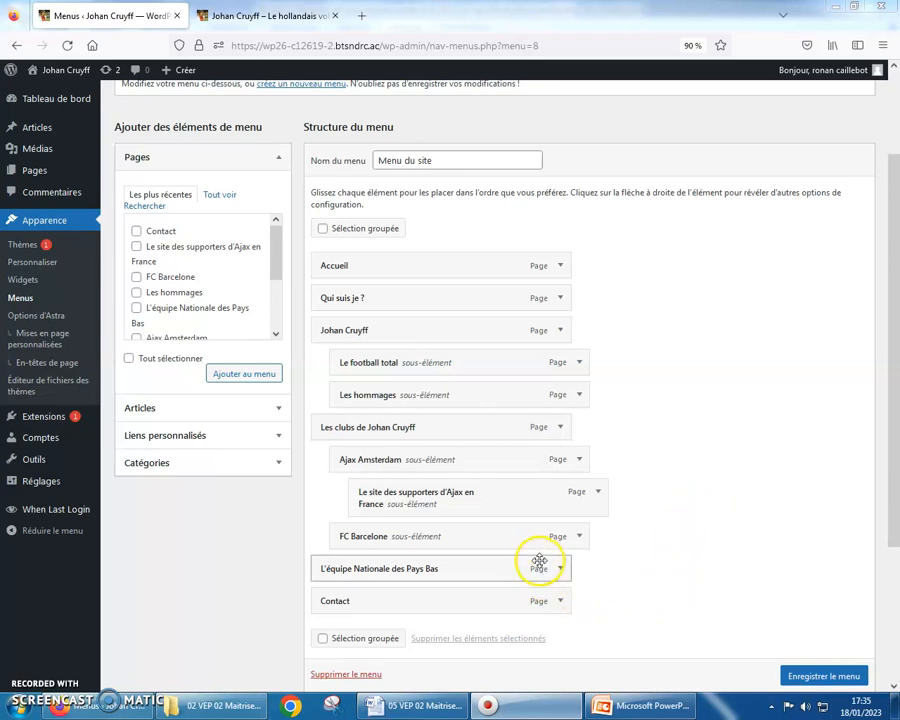
{"action": "left_click", "coordinate": [812, 677]}
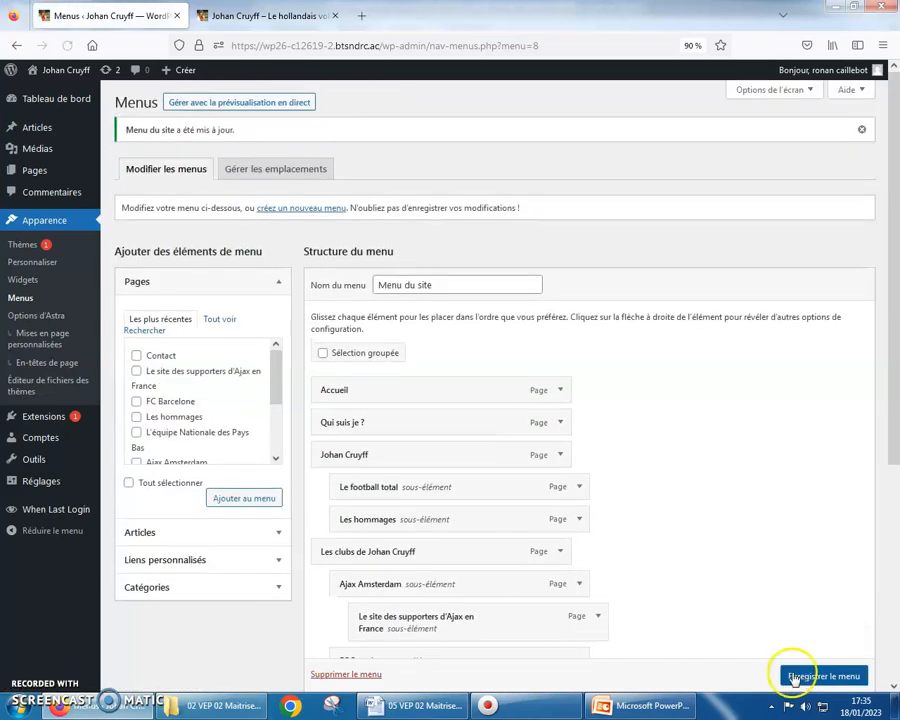
- Reload the public site and check the submenus of Johan Cruyff and Les clubs de Johan Cruyff
{"action": "left_click", "coordinate": [258, 13]}
{"action": "left_click", "coordinate": [67, 45]}
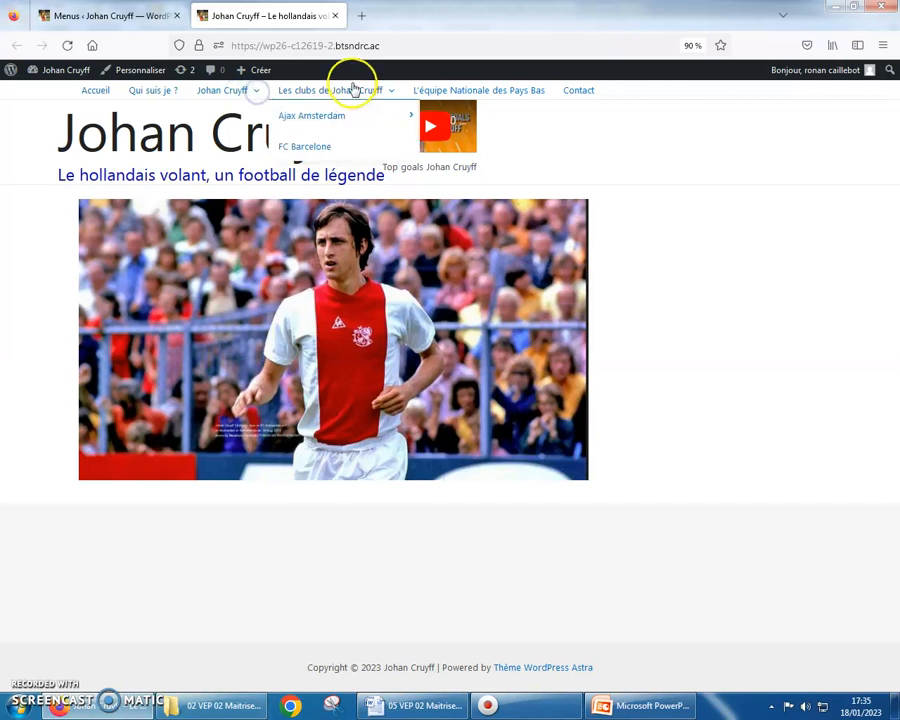
{"action": "mouse_move", "coordinate": [352, 91]}
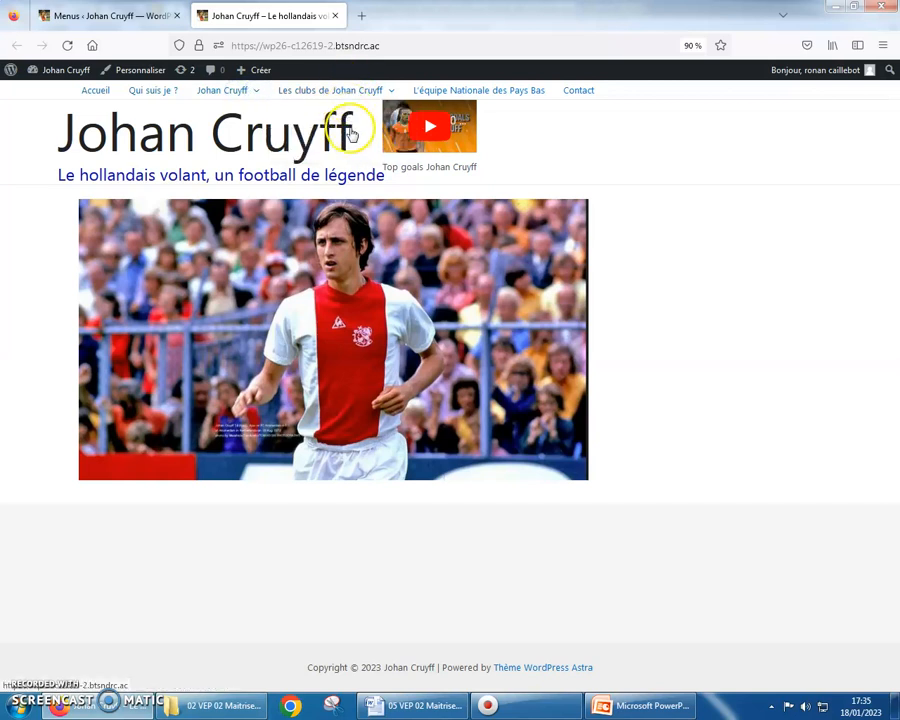
{"action": "left_click", "coordinate": [250, 92]}
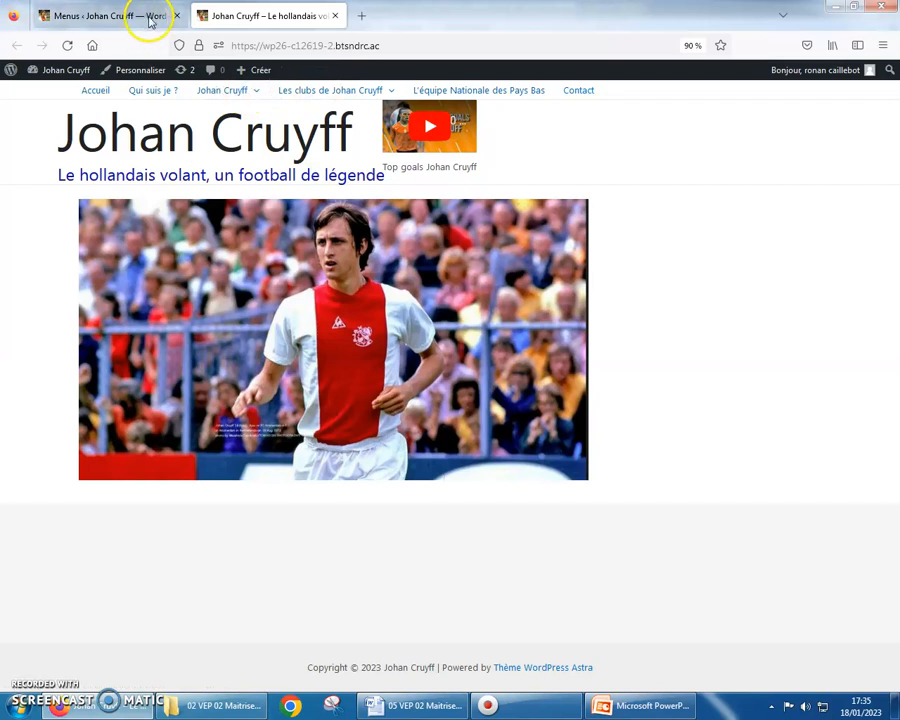
- Compare the menu structure in the editor with the navigation shown on the public site
{"action": "left_click", "coordinate": [147, 18]}
{"action": "scroll", "coordinate": [478, 462], "scroll_direction": "down", "scroll_amount": 1}
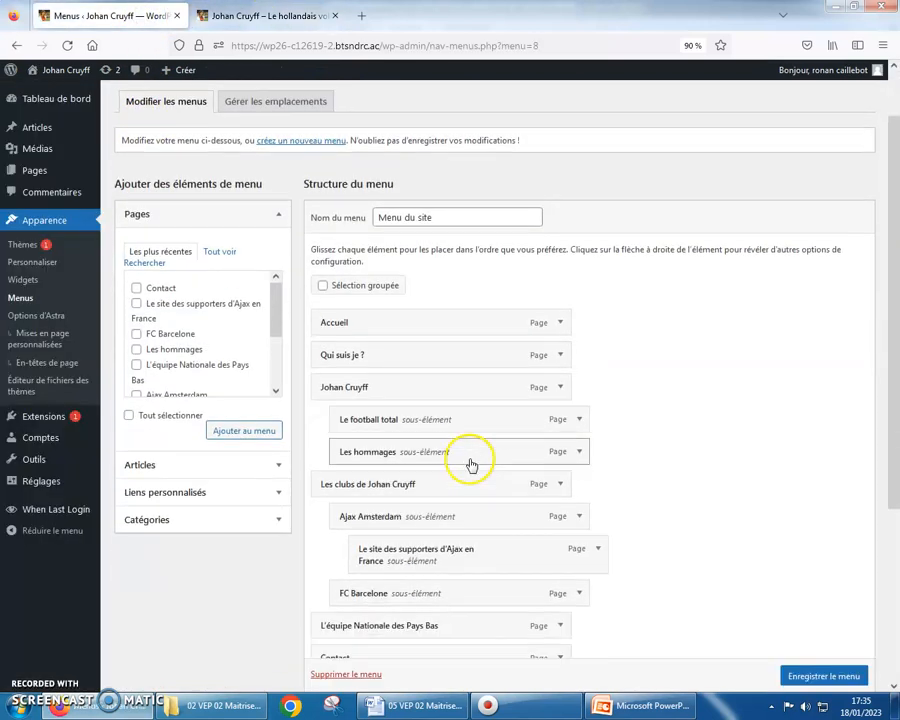
{"action": "left_click", "coordinate": [271, 17]}
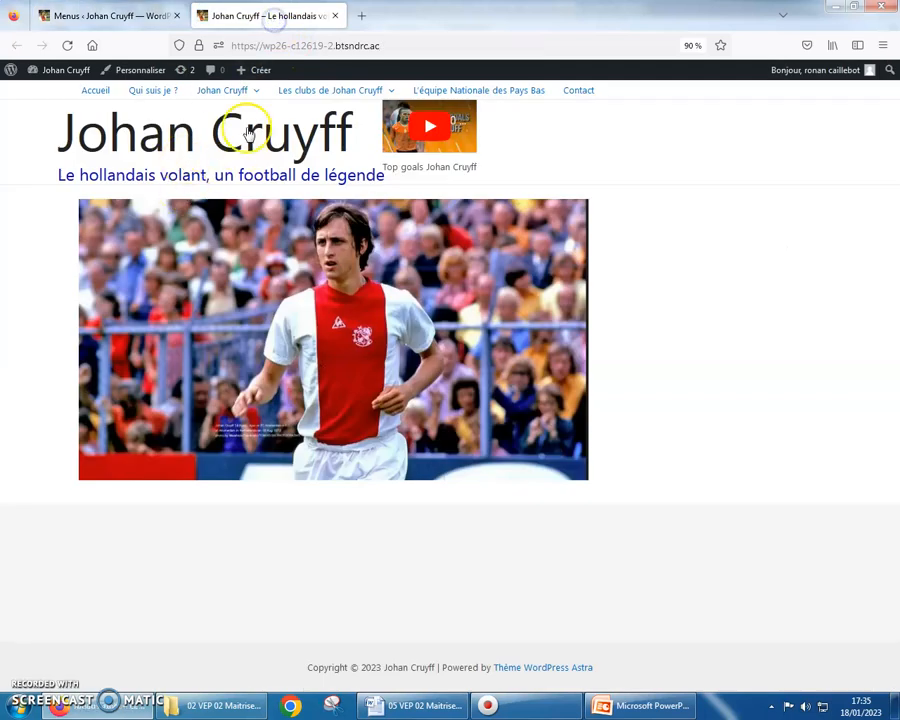
{"action": "mouse_move", "coordinate": [237, 93]}
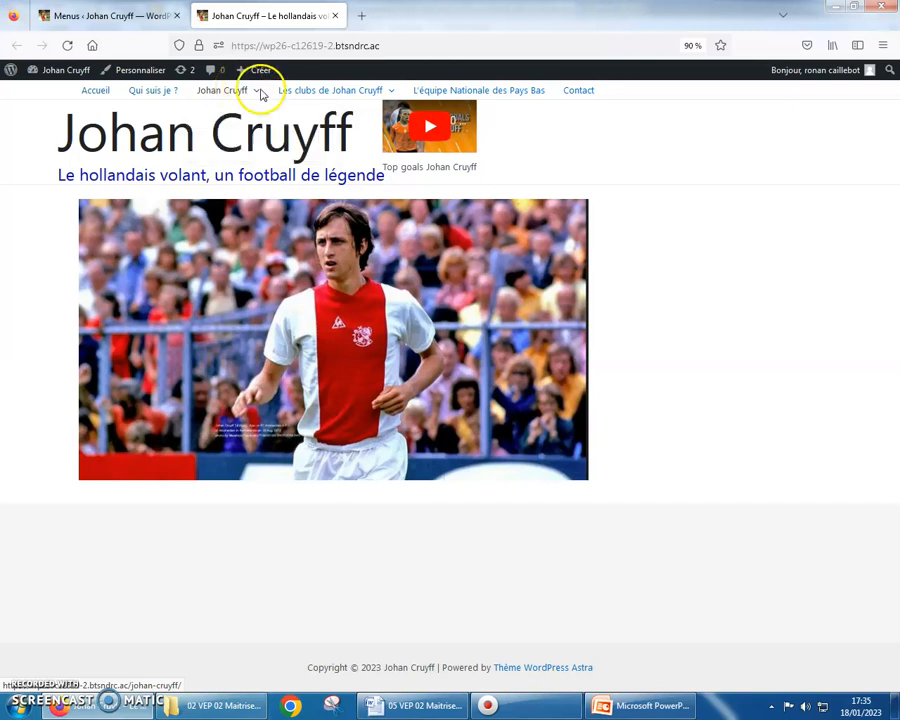
- Inspect the submenu of Les clubs de Johan Cruyff on the public site and follow the Accueil link
{"action": "left_click", "coordinate": [376, 93]}
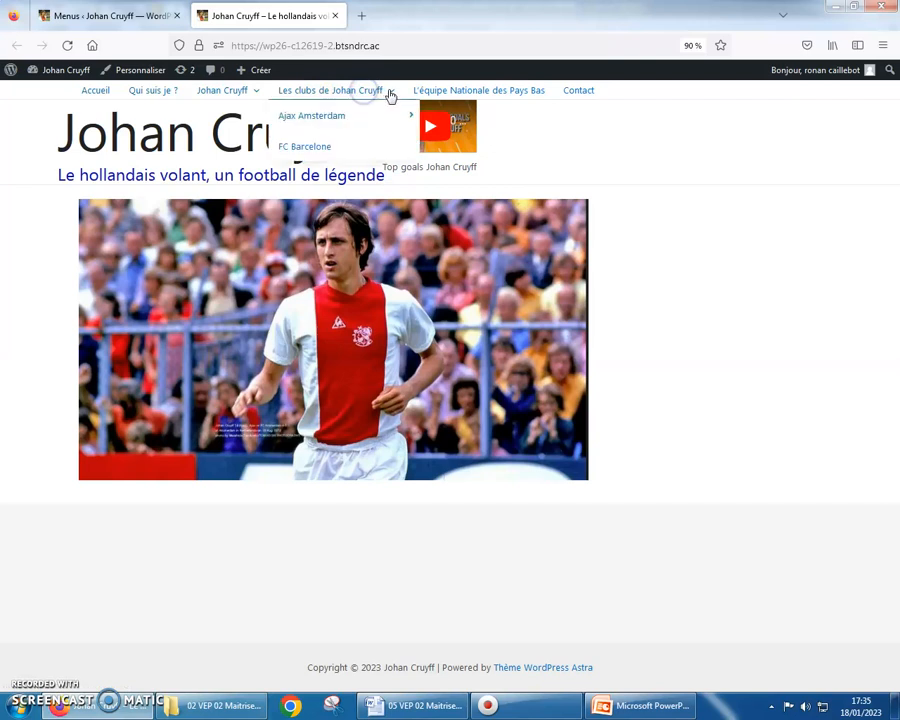
{"action": "mouse_move", "coordinate": [388, 122]}
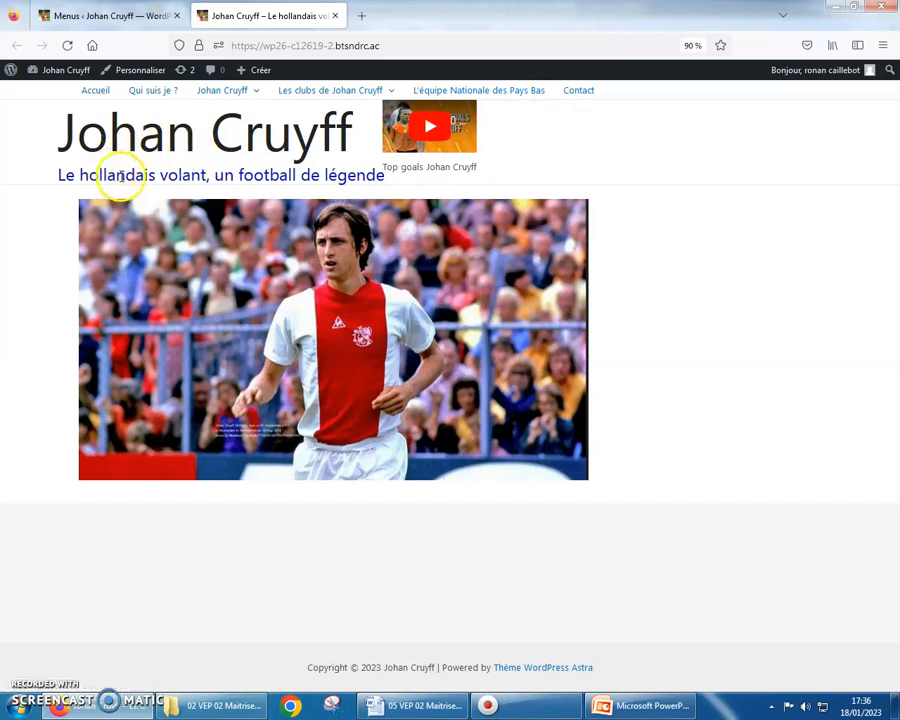
{"action": "left_click", "coordinate": [91, 91]}
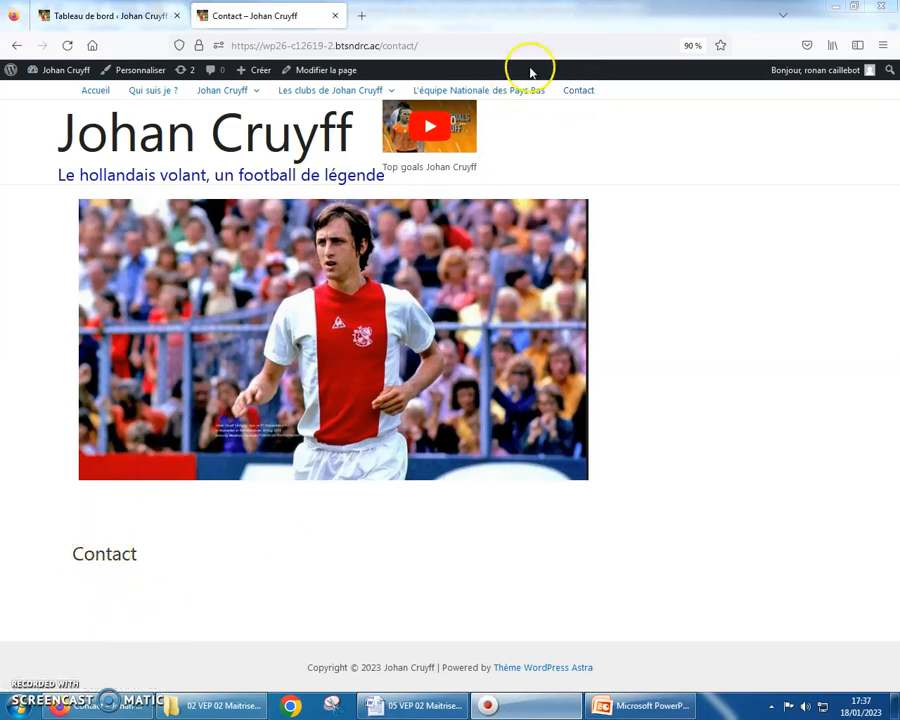
- Compare the pages opened by the Accueil, Contact and L'équipe Nationale des Pays Bas links on the public site
{"action": "left_click", "coordinate": [492, 95]}
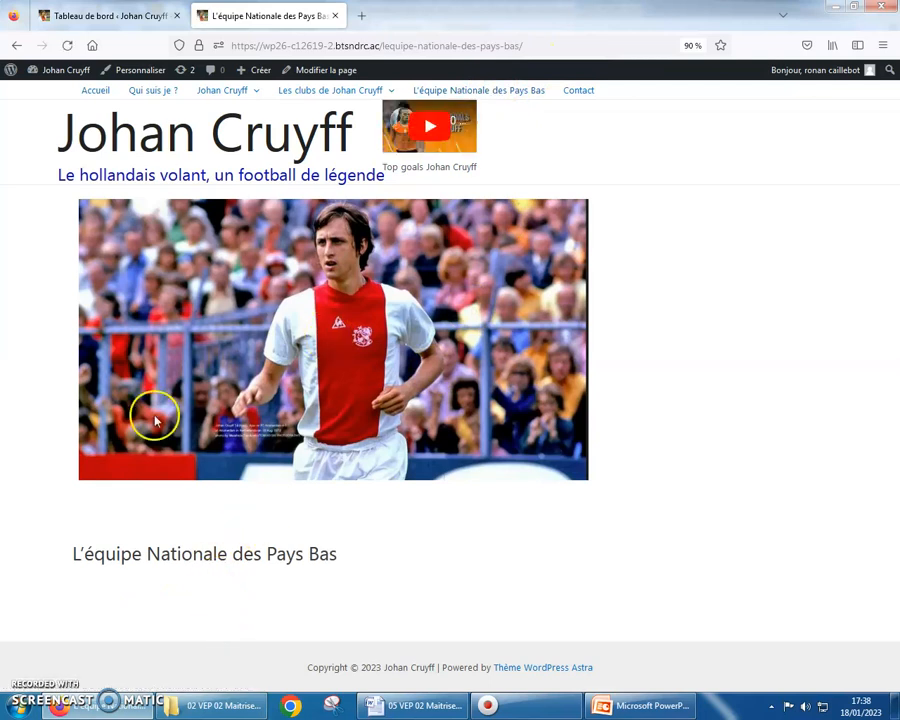
{"action": "left_click", "coordinate": [97, 93]}
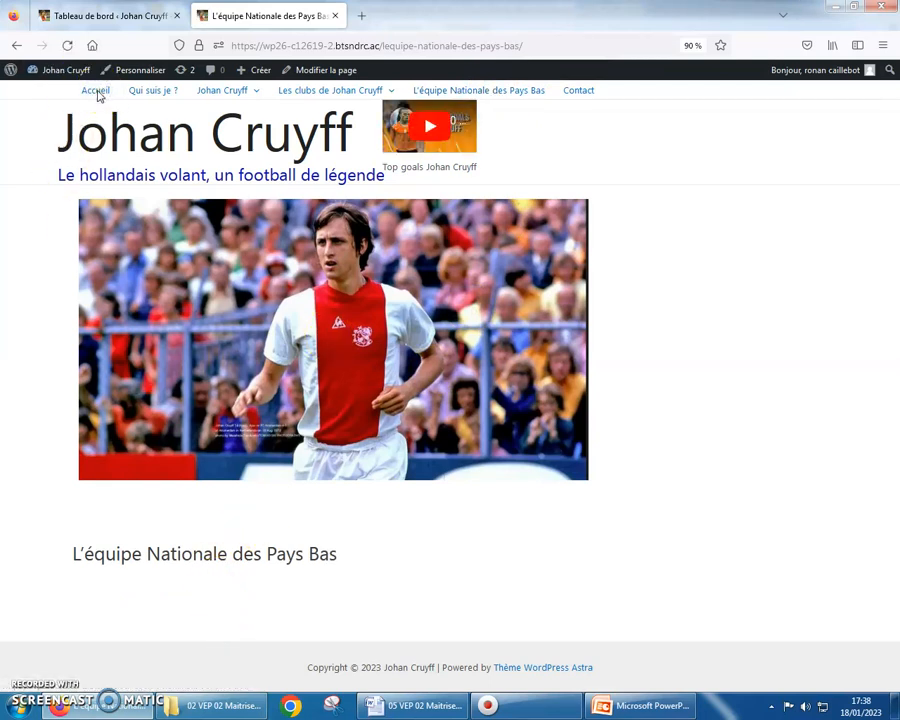
{"action": "left_click", "coordinate": [94, 93]}
{"action": "left_click", "coordinate": [577, 90]}
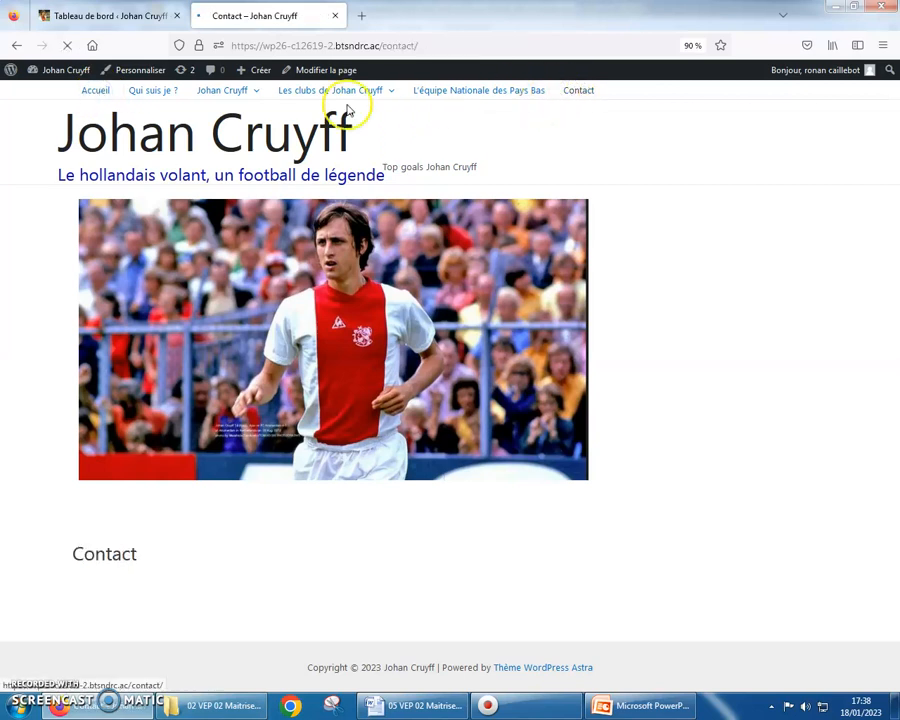
{"action": "left_click", "coordinate": [92, 92]}
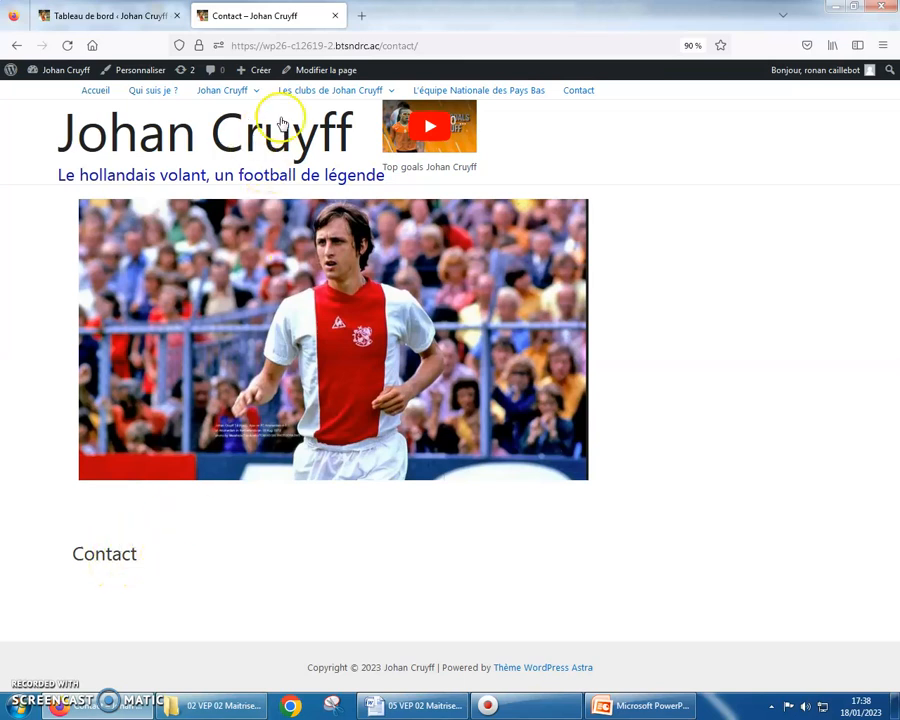
{"action": "left_click", "coordinate": [97, 92]}
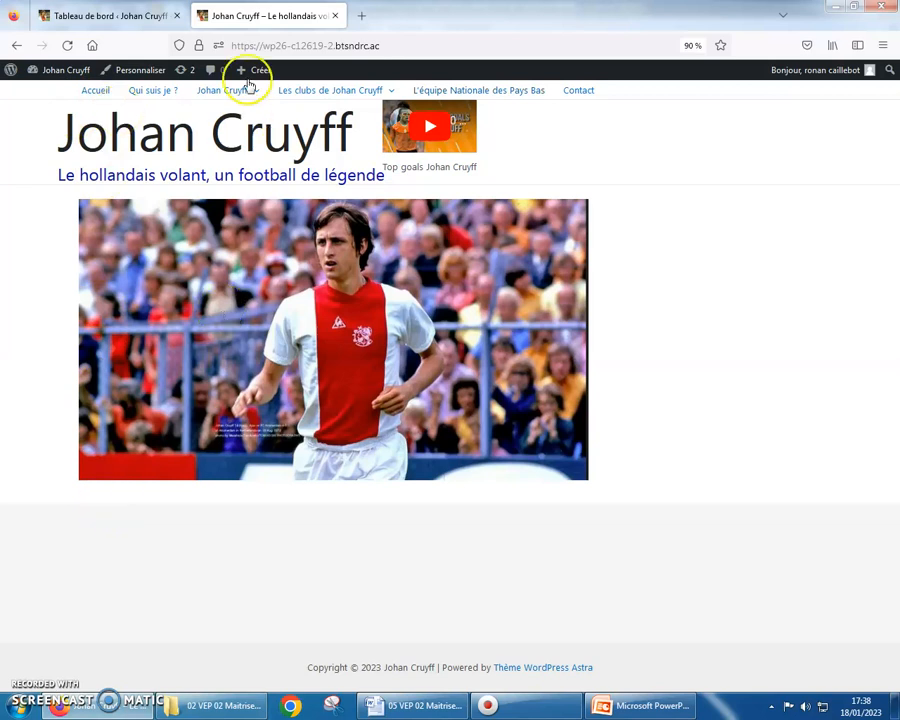
{"action": "left_click", "coordinate": [588, 90]}
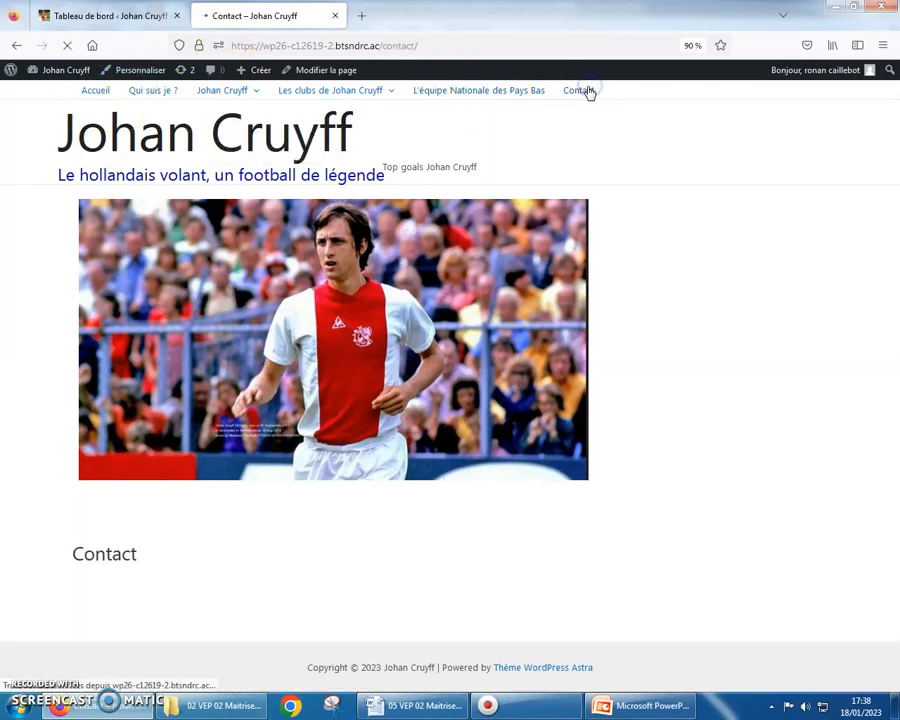
{"action": "left_click", "coordinate": [476, 90]}
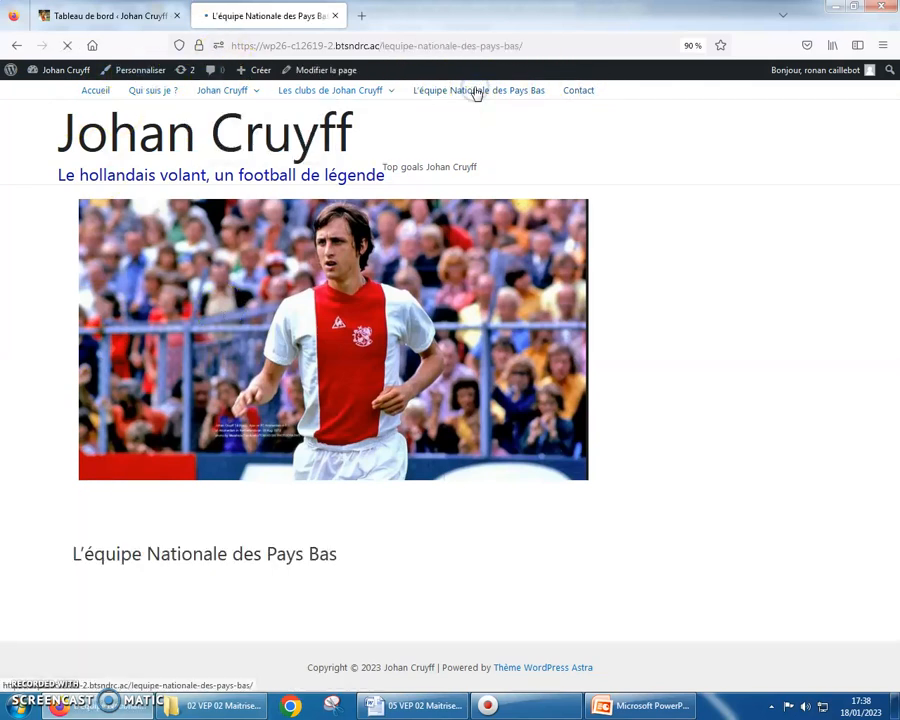
{"action": "left_click", "coordinate": [320, 91]}
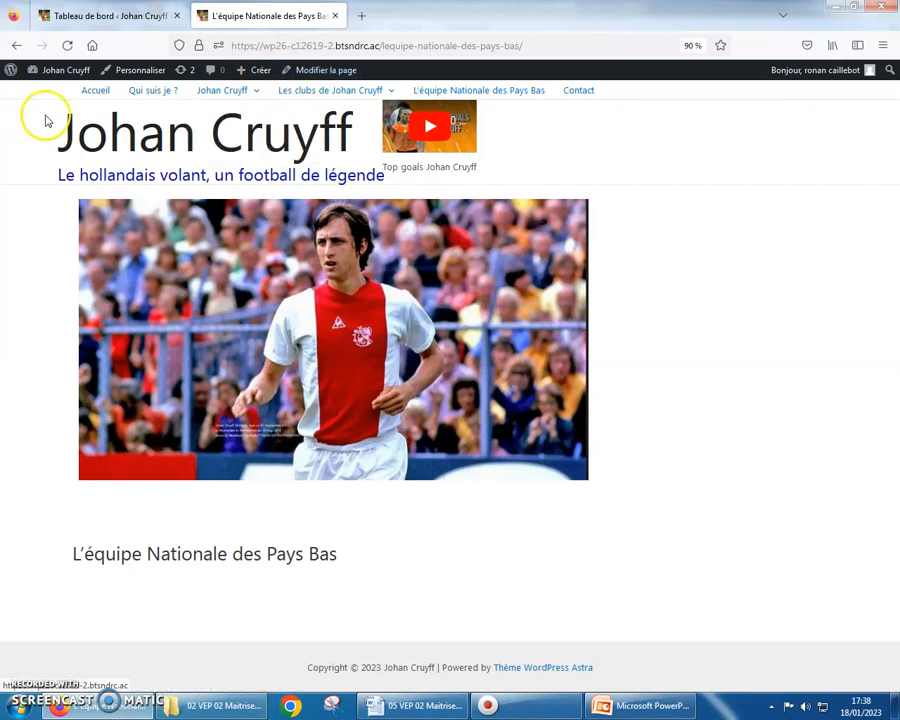
- Go to the home page through the site title and copy its web address
{"action": "left_click", "coordinate": [143, 143]}
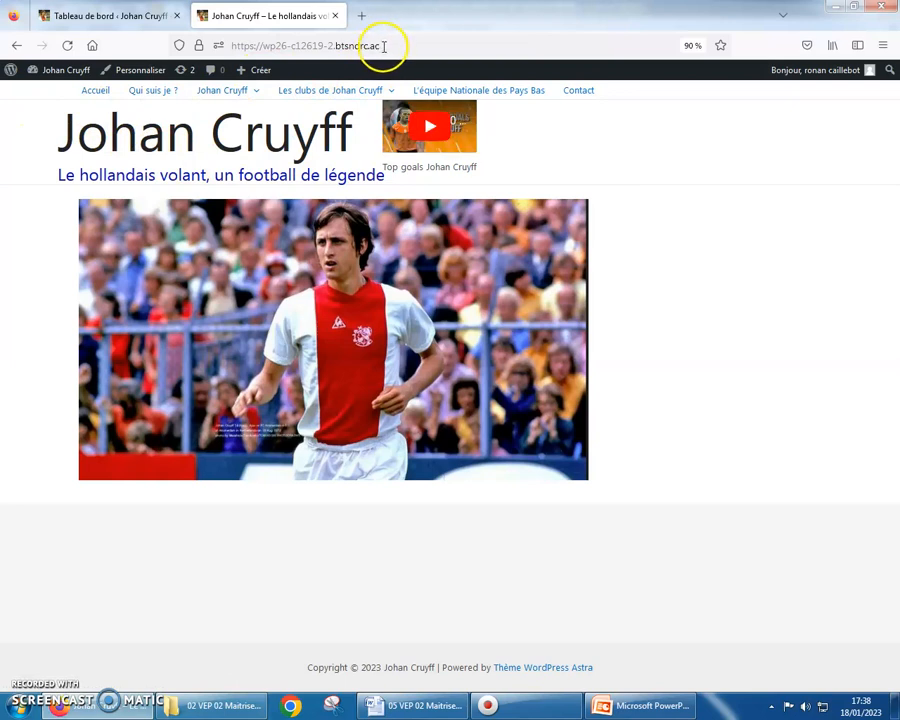
{"action": "left_click_drag", "start_coordinate": [383, 46], "coordinate": [243, 46]}
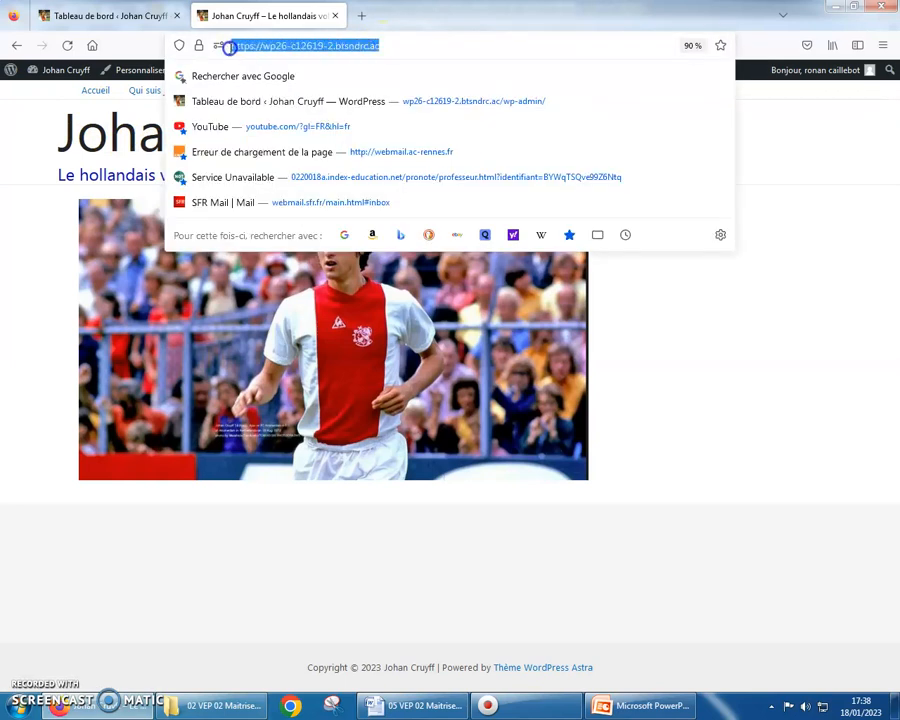
{"action": "right_click", "coordinate": [283, 48]}
{"action": "left_click", "coordinate": [297, 110]}
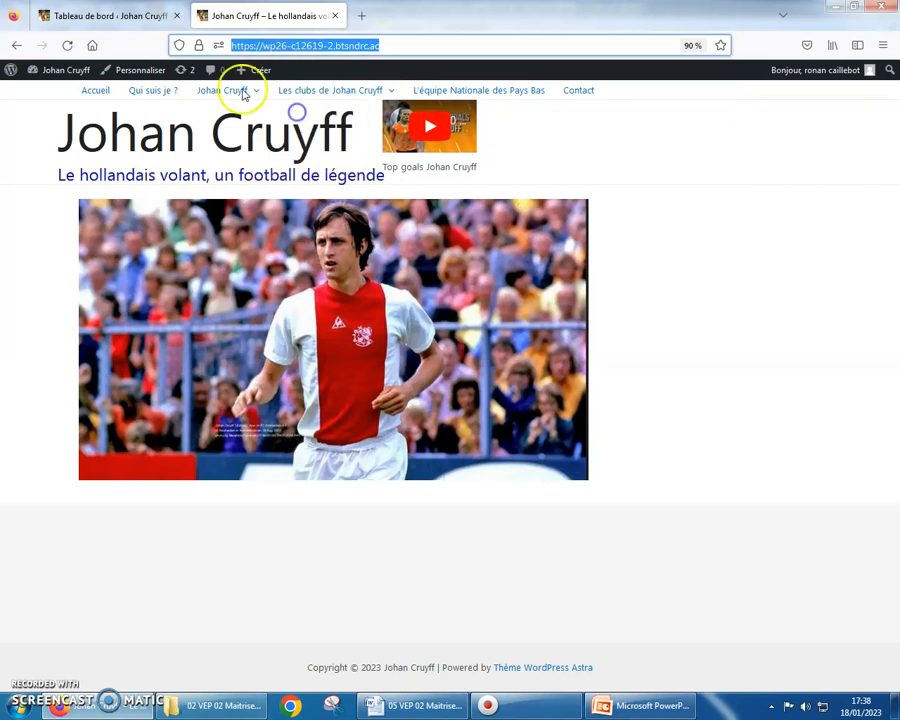
- Open the menu editor in the WordPress admin and remove the Accueil page item from Menu du site
{"action": "left_click", "coordinate": [120, 16]}
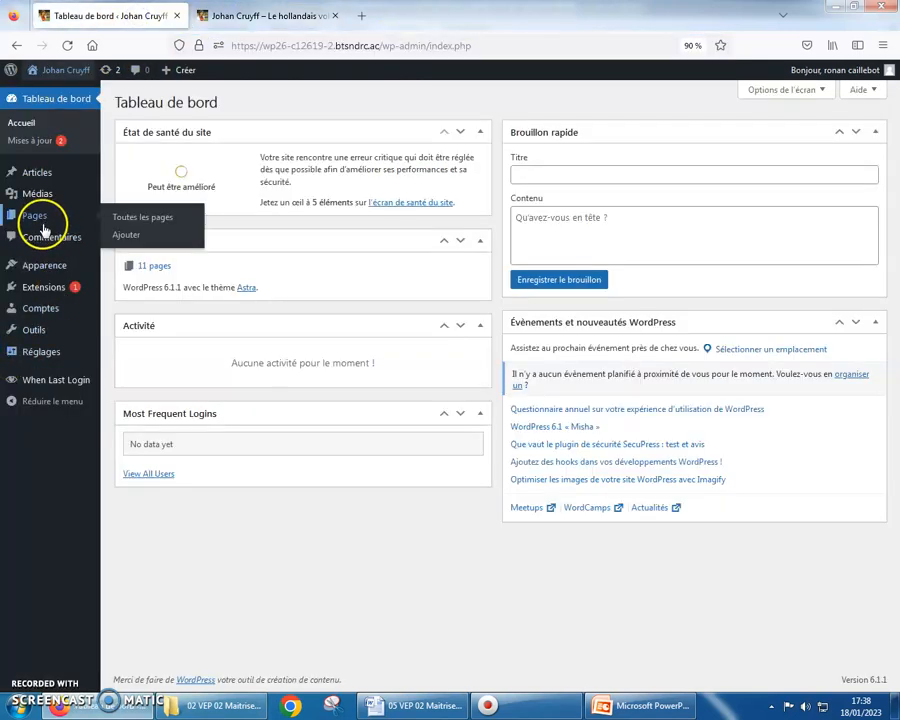
{"action": "mouse_move", "coordinate": [44, 266]}
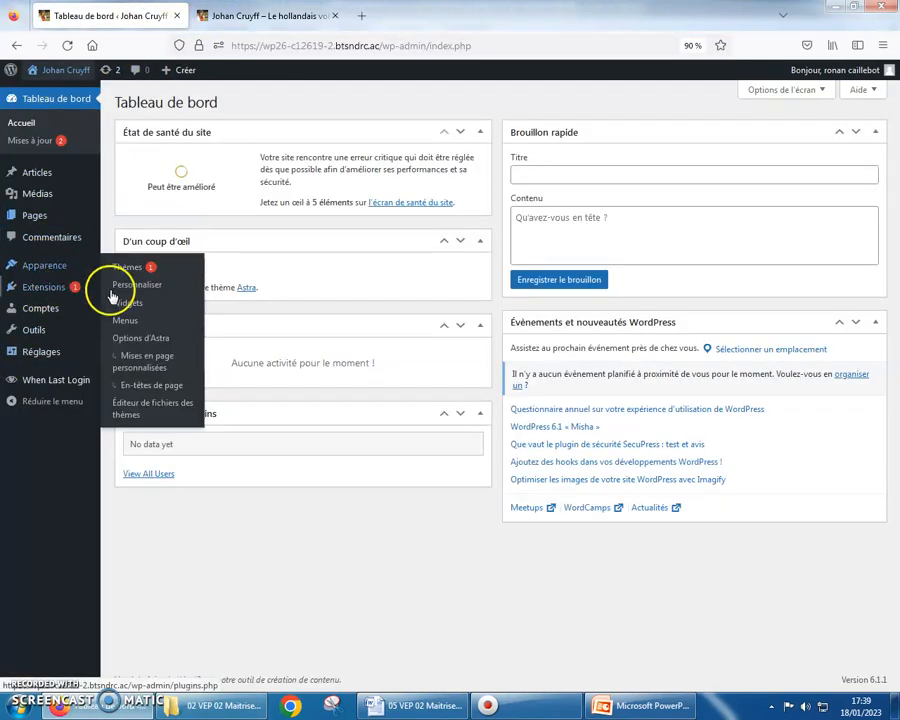
{"action": "left_click", "coordinate": [123, 321]}
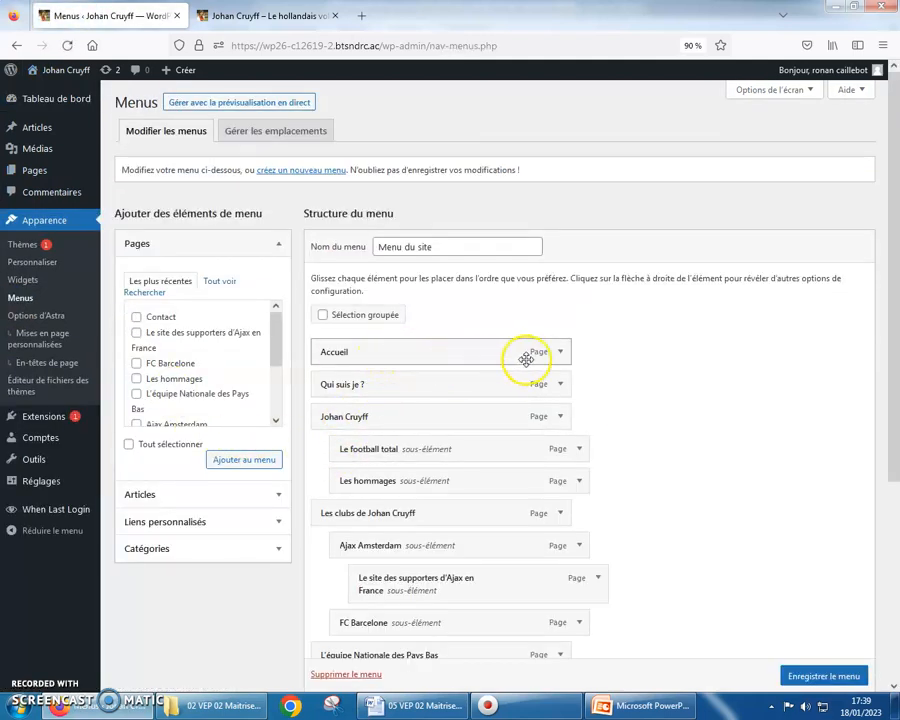
{"action": "left_click", "coordinate": [560, 352]}
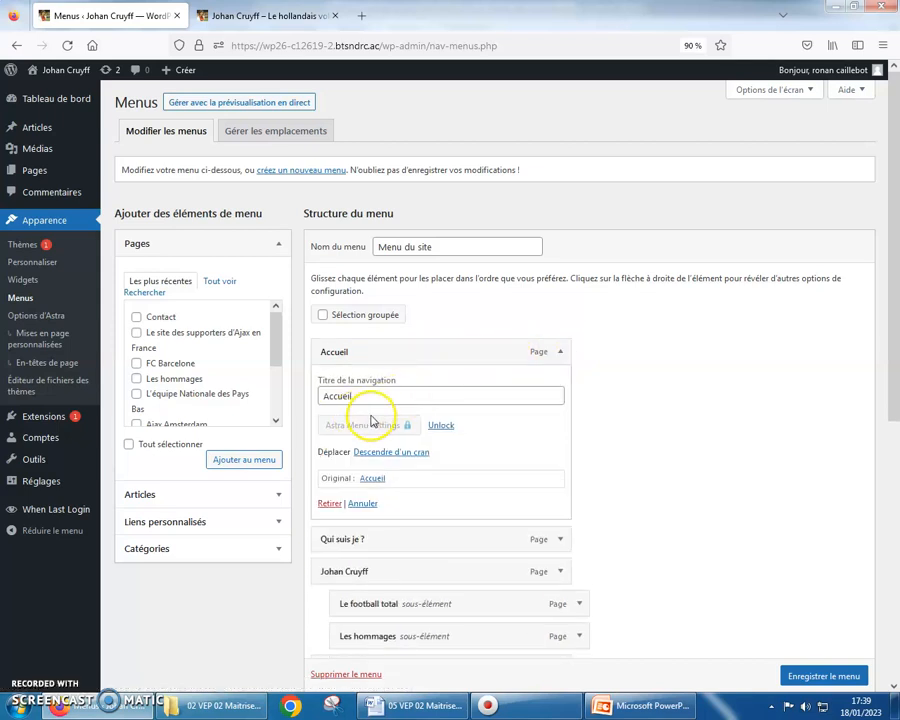
{"action": "left_click", "coordinate": [330, 503]}
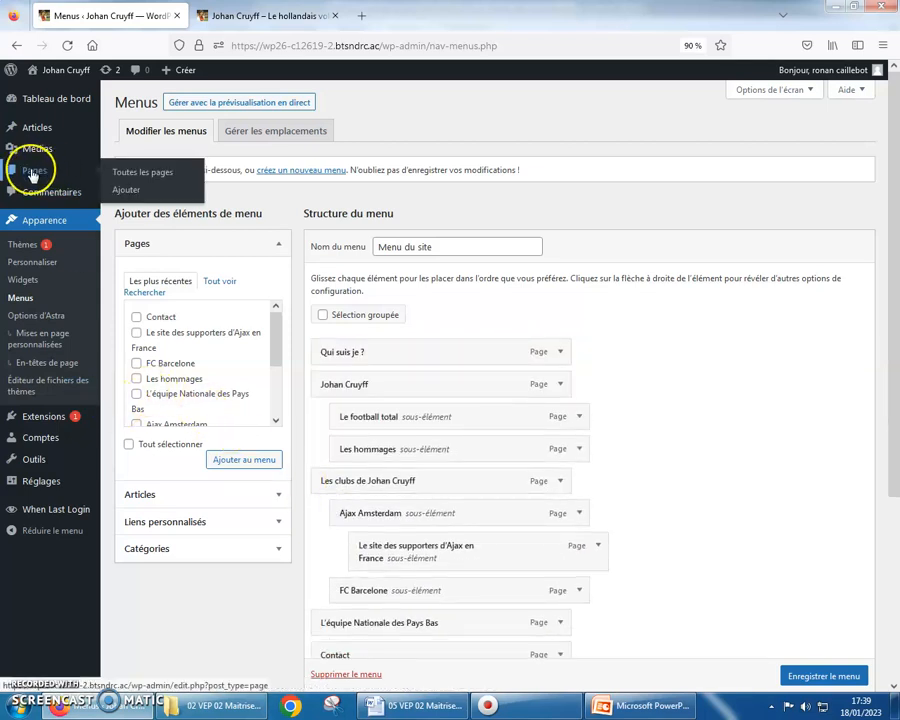
- Add a custom link to the menu with the copied home page address as URL and Accueil as link text
{"action": "left_click", "coordinate": [277, 522]}
{"action": "right_click", "coordinate": [186, 339]}
{"action": "left_click", "coordinate": [226, 419]}
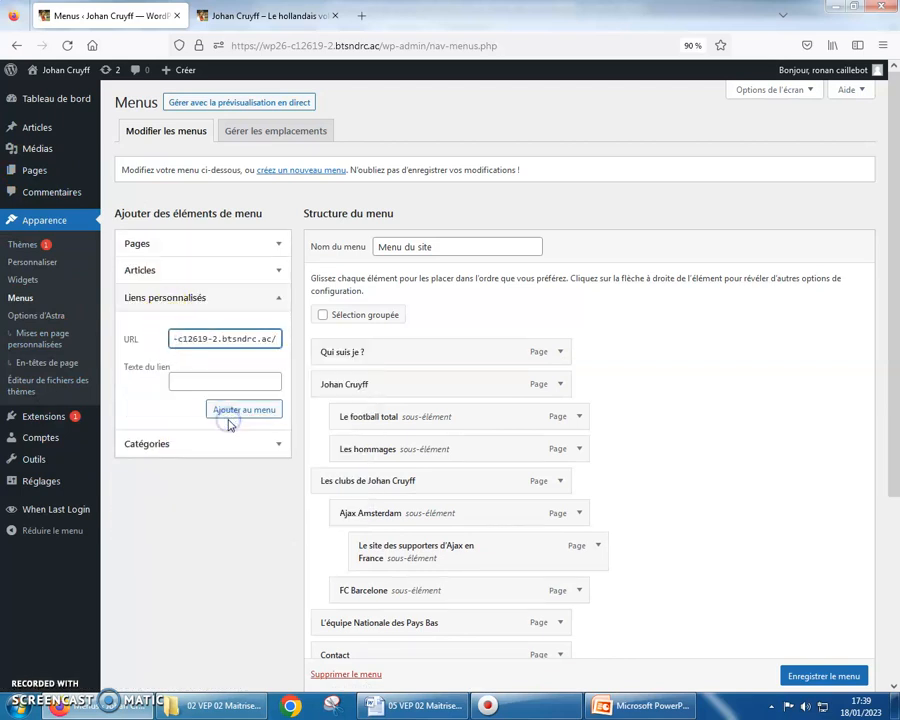
{"action": "left_click", "coordinate": [200, 381]}
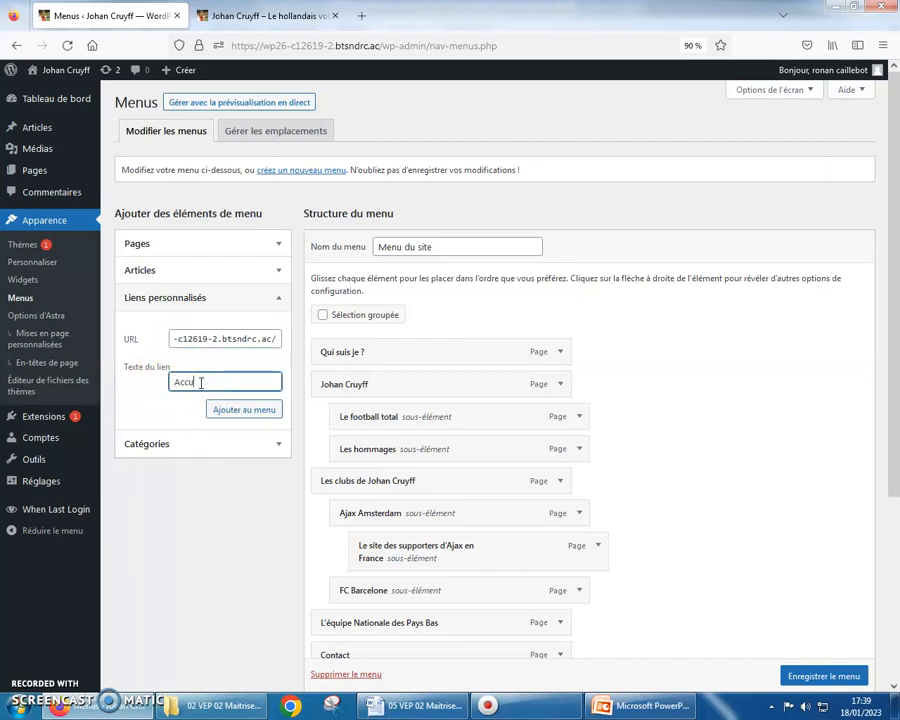
{"action": "type", "text": "Accueil"}
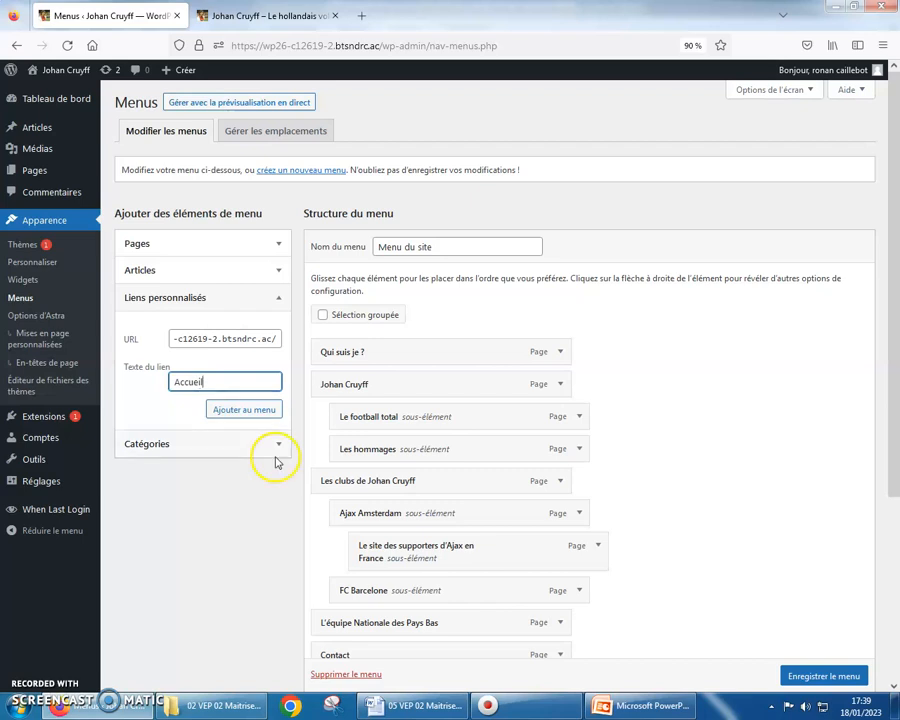
{"action": "left_click", "coordinate": [255, 412]}
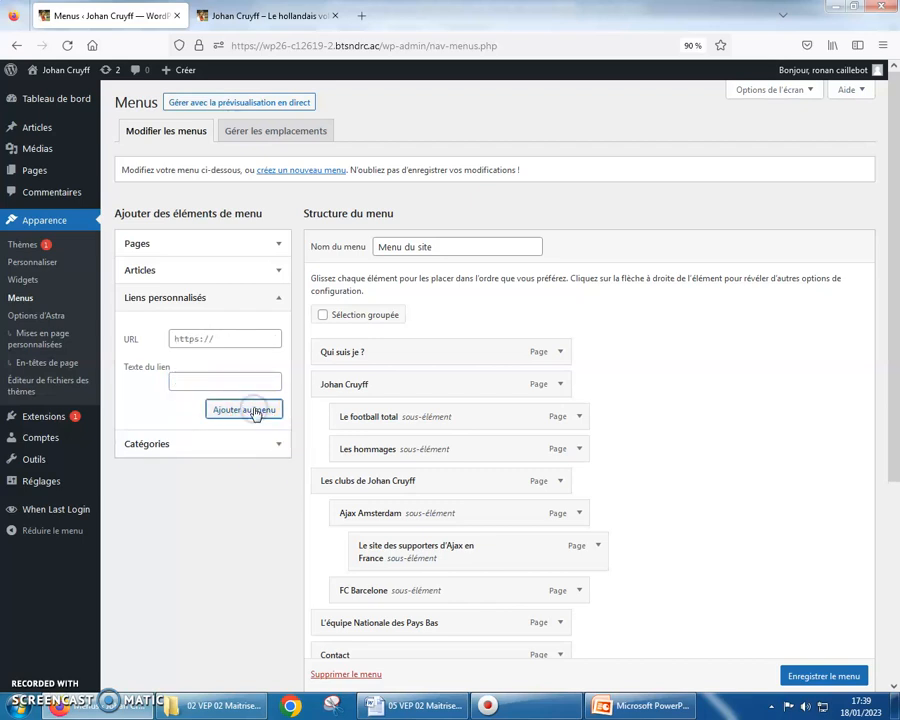
- Move the custom Accueil link to the first place, above Qui suis je ?, and save the menu
{"action": "scroll", "coordinate": [296, 422], "scroll_direction": "down", "scroll_amount": 2}
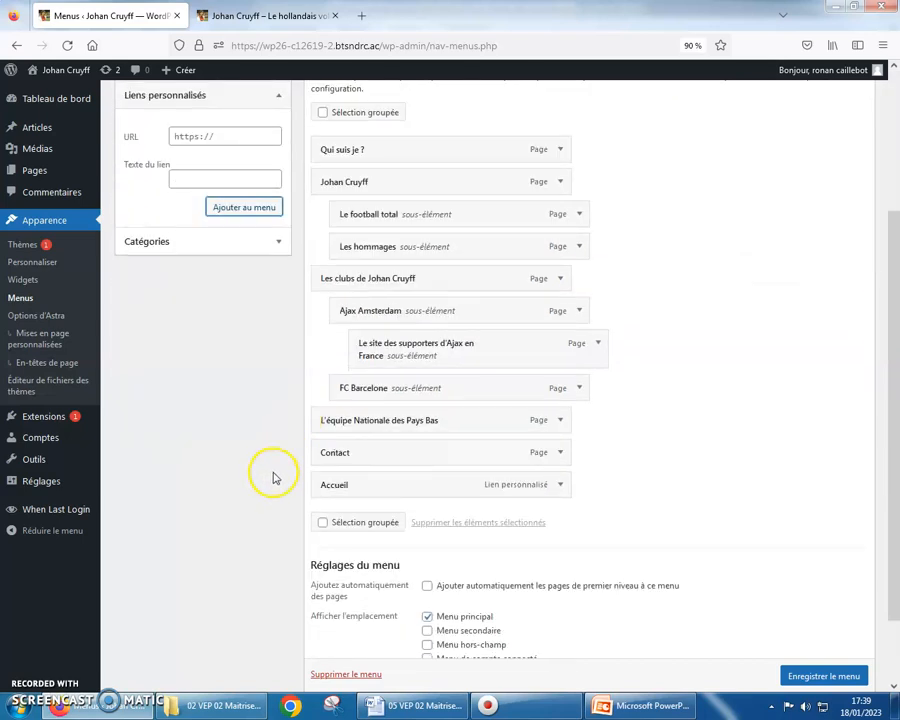
{"action": "left_click_drag", "start_coordinate": [388, 495], "coordinate": [381, 148]}
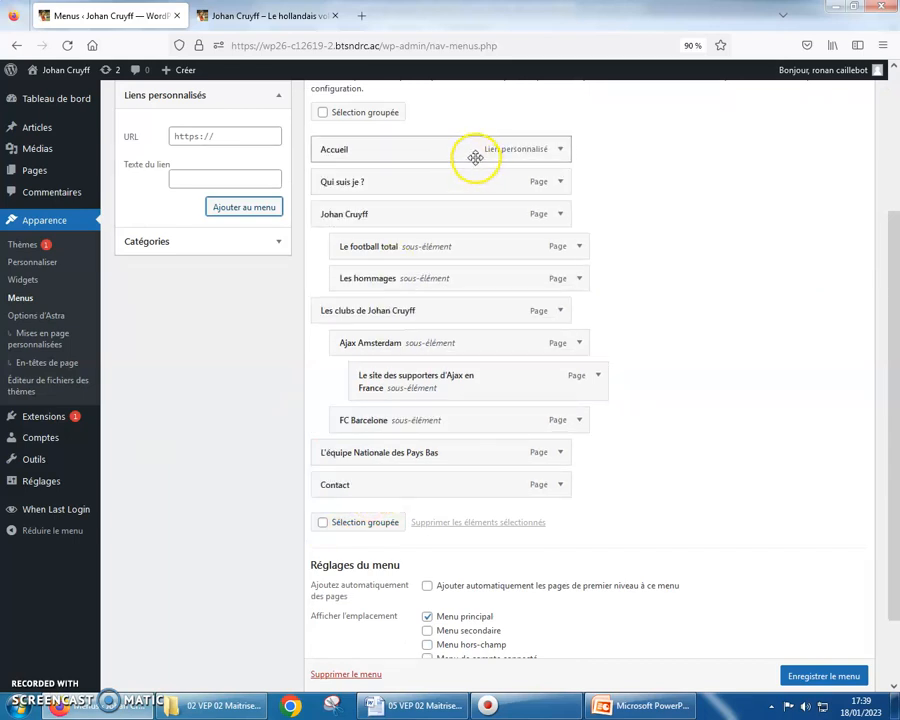
{"action": "left_click", "coordinate": [815, 676]}
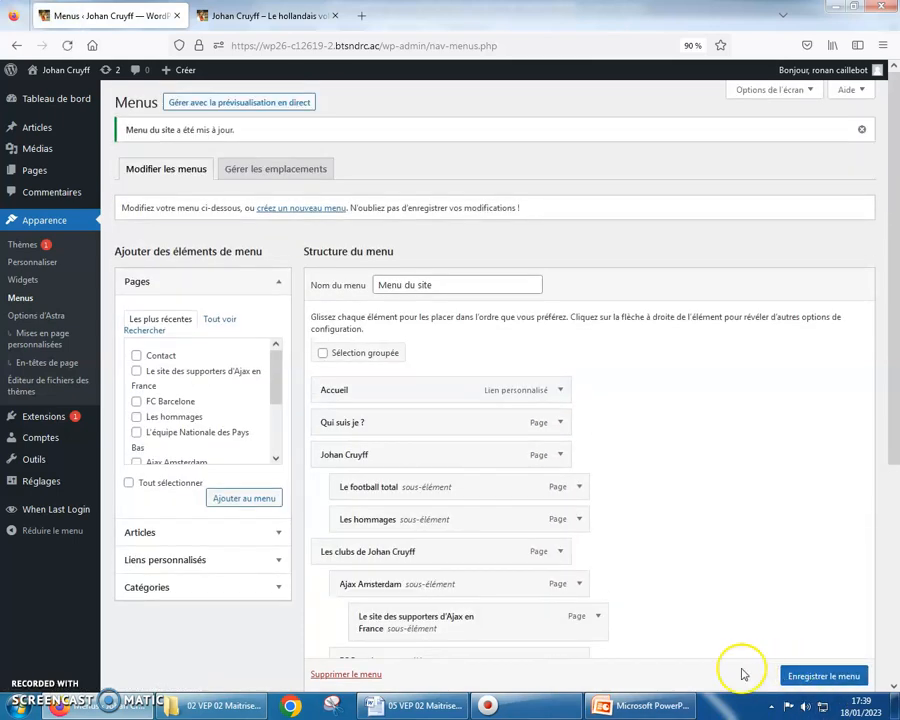
- Move the Accueil page to the trash from the list of all pages
{"action": "left_click", "coordinate": [48, 176]}
{"action": "left_click", "coordinate": [160, 196]}
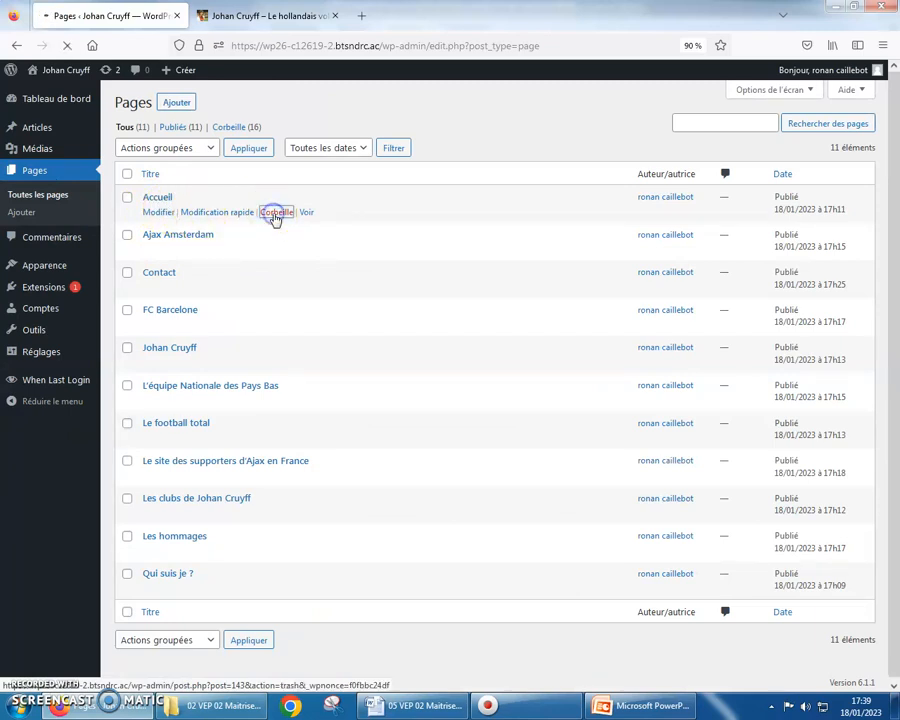
{"action": "left_click", "coordinate": [276, 214]}
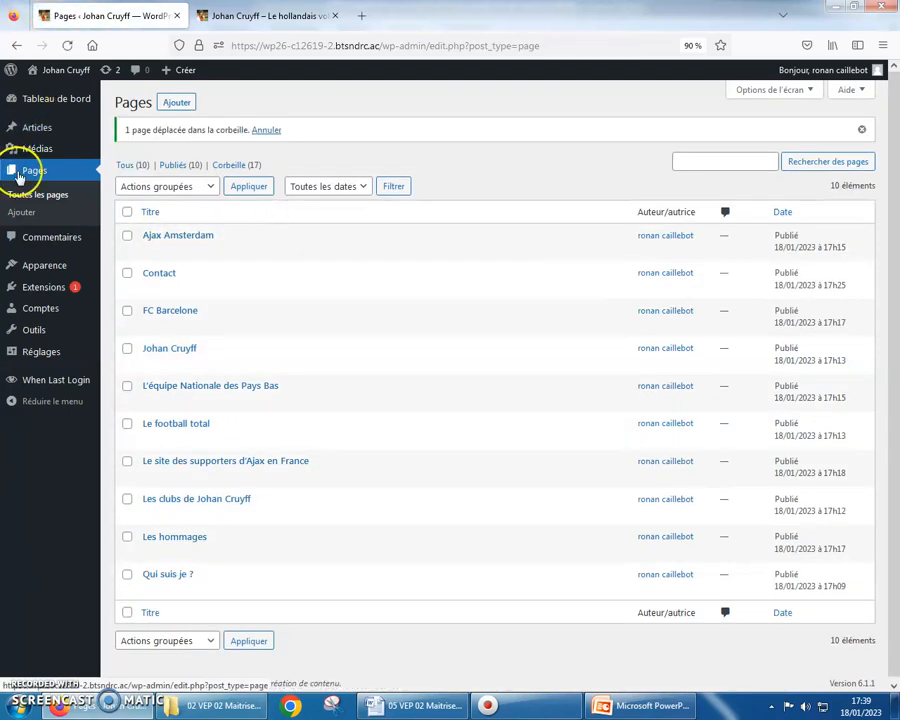
- Reload the public site, check the Accueil, Contact and L'équipe Nationale des Pays Bas links, and highlight the home page address
{"action": "left_click", "coordinate": [238, 16]}
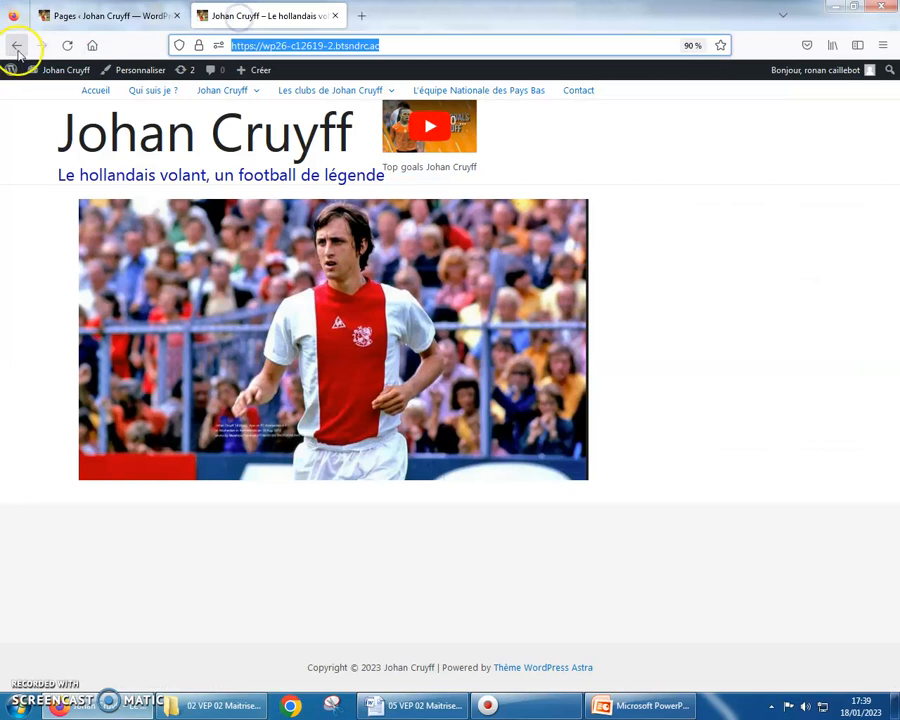
{"action": "left_click", "coordinate": [66, 46]}
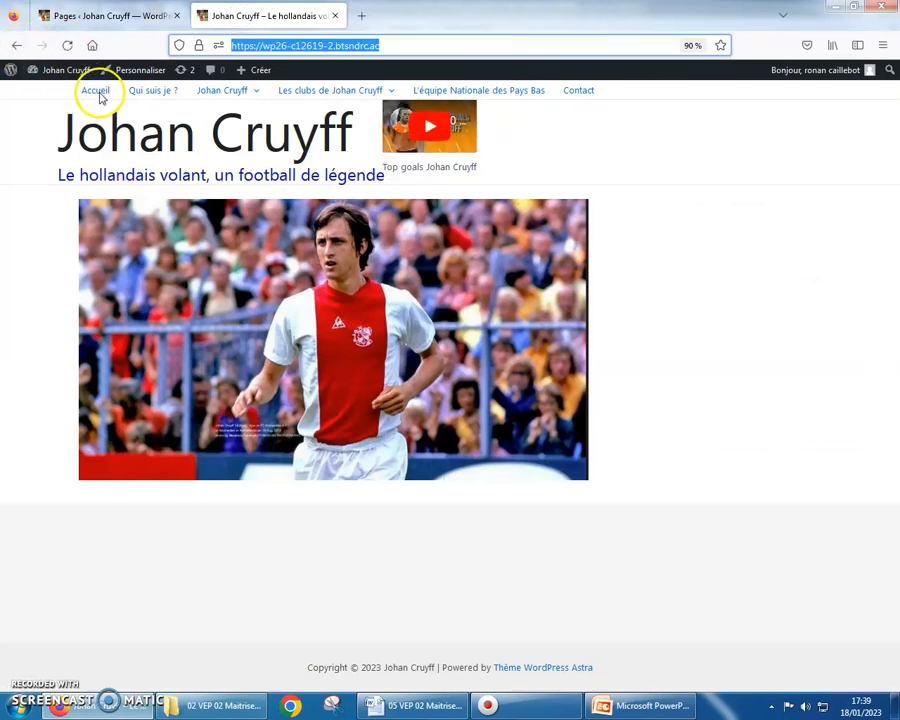
{"action": "left_click", "coordinate": [152, 92]}
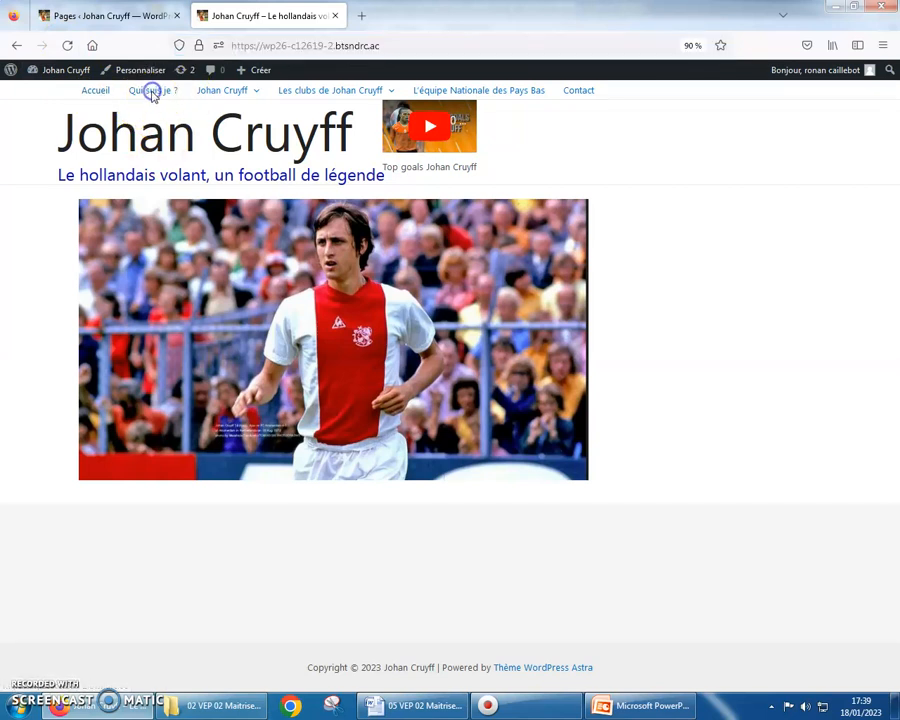
{"action": "left_click", "coordinate": [579, 91]}
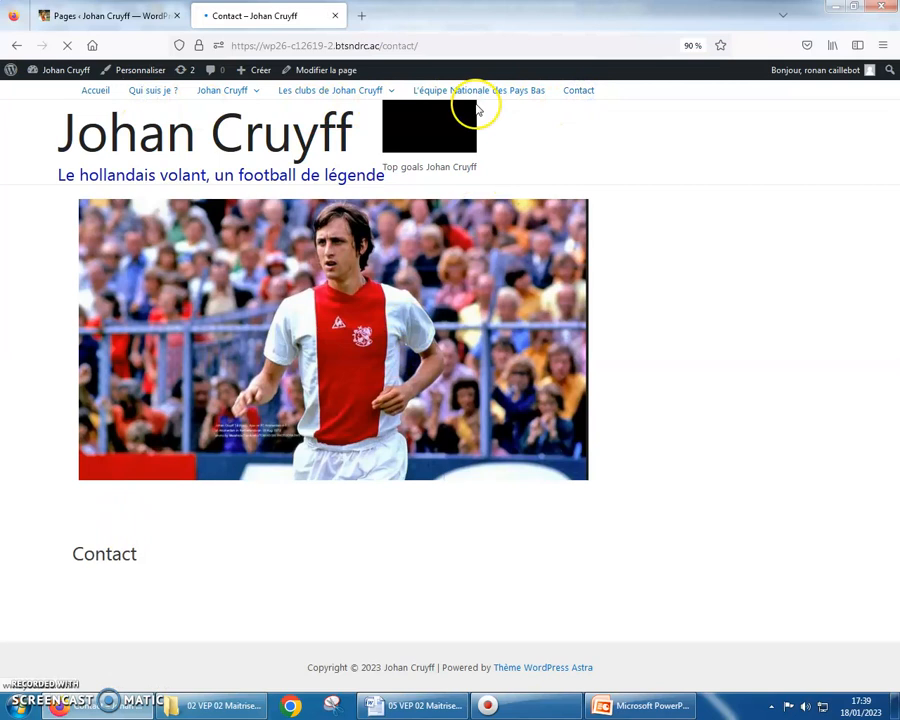
{"action": "left_click", "coordinate": [493, 92]}
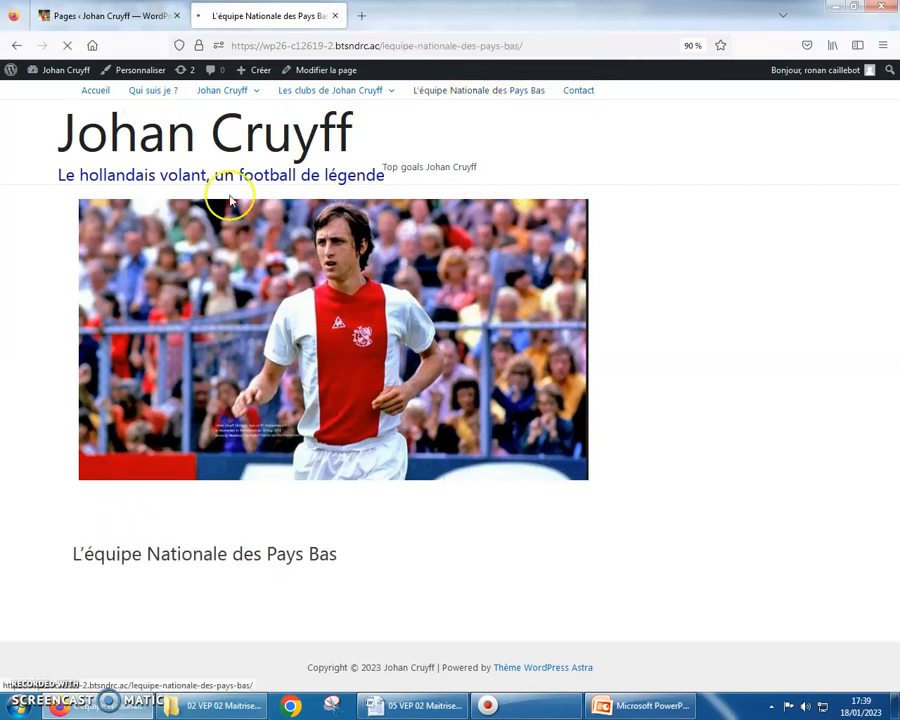
{"action": "left_click", "coordinate": [95, 91]}
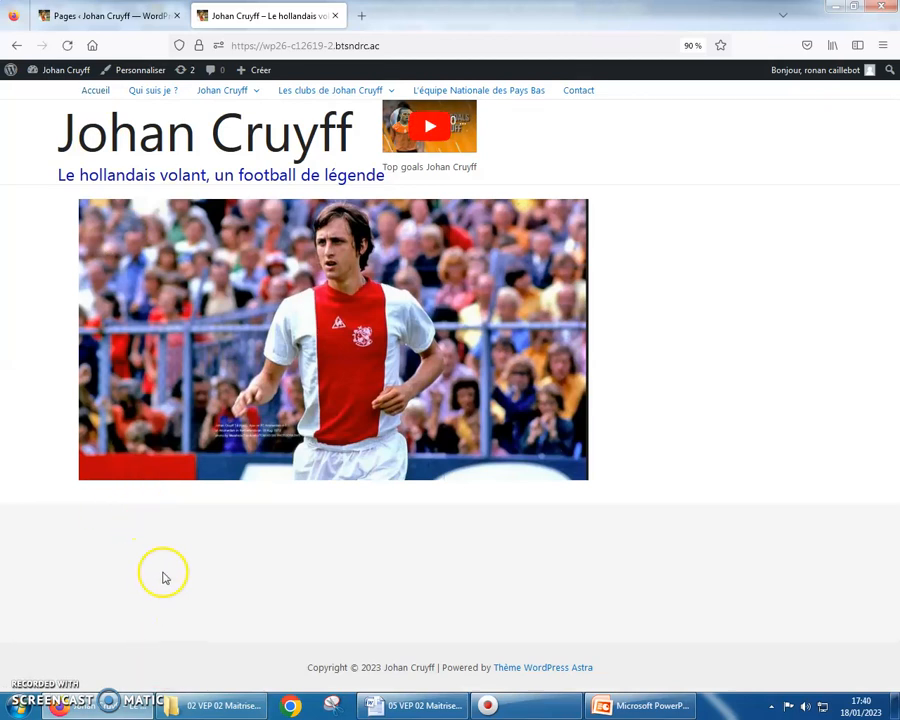
{"action": "left_click", "coordinate": [148, 92]}
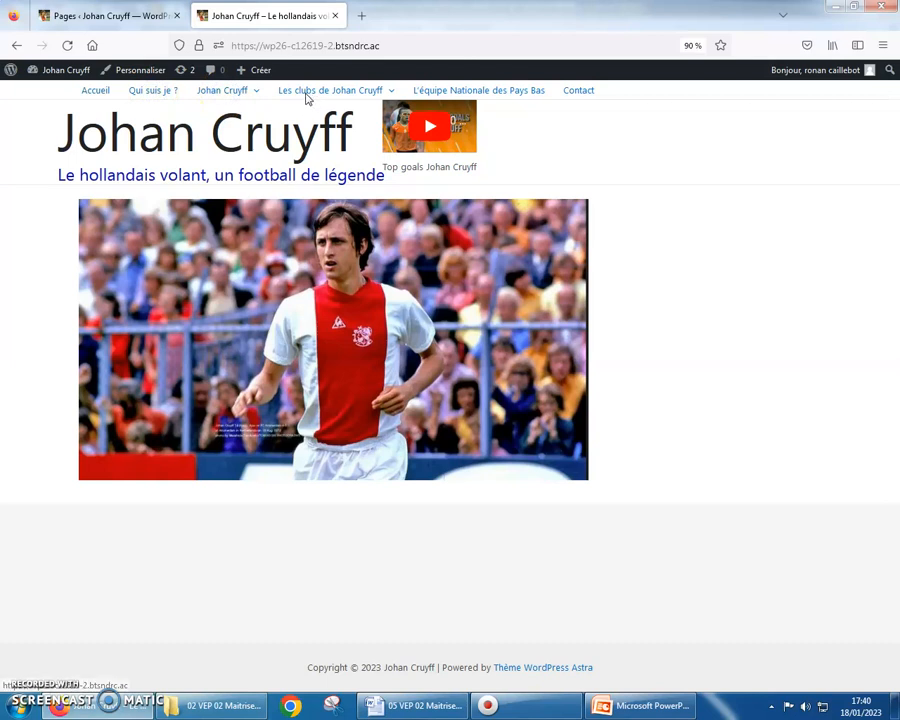
{"action": "left_click", "coordinate": [579, 91]}
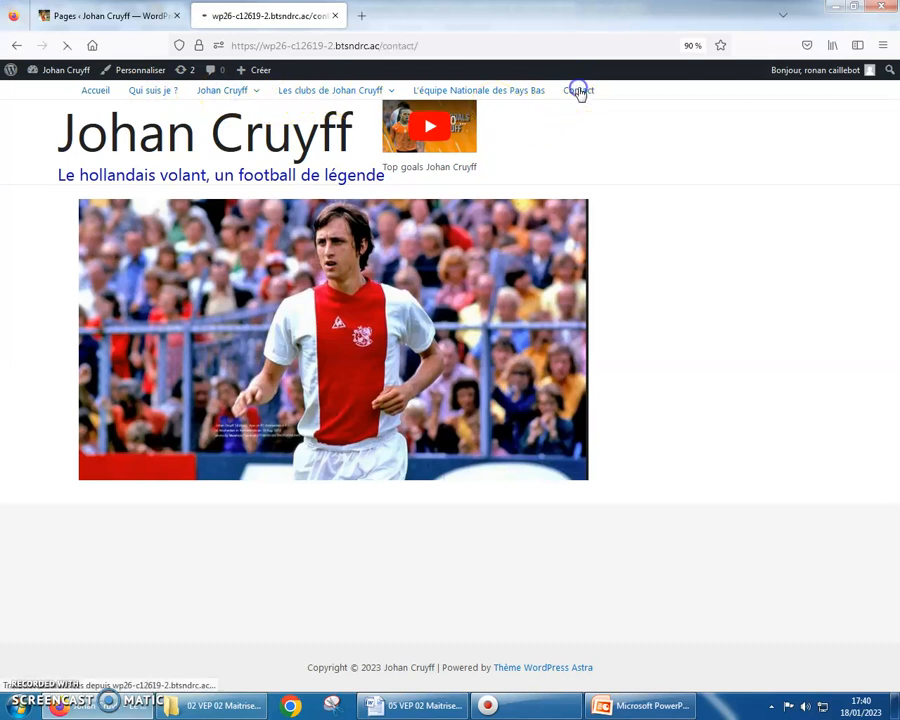
{"action": "left_click", "coordinate": [461, 90]}
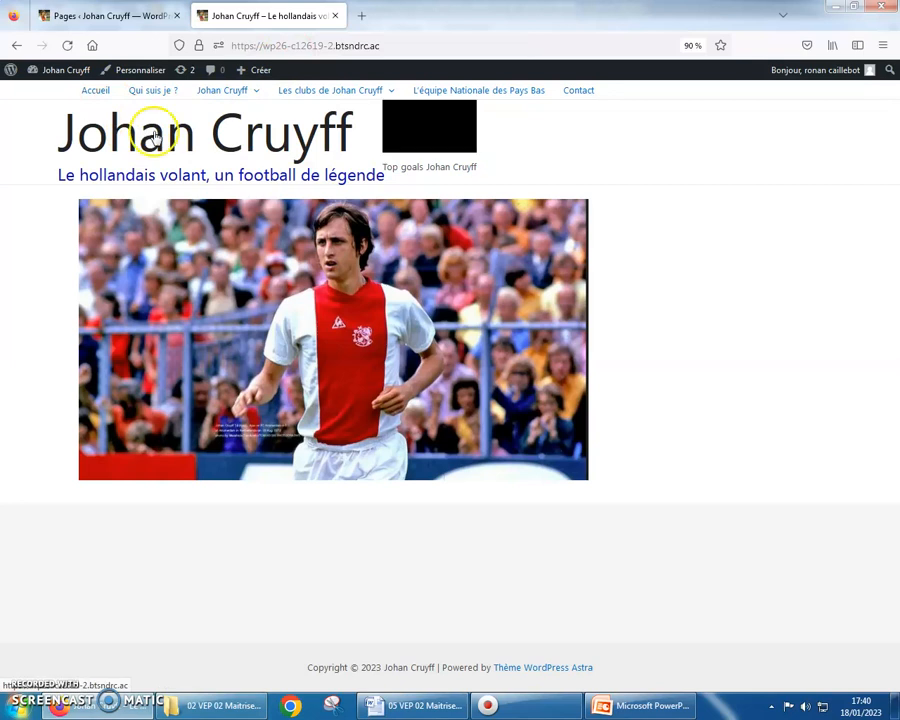
{"action": "left_click_drag", "start_coordinate": [390, 45], "coordinate": [218, 45]}
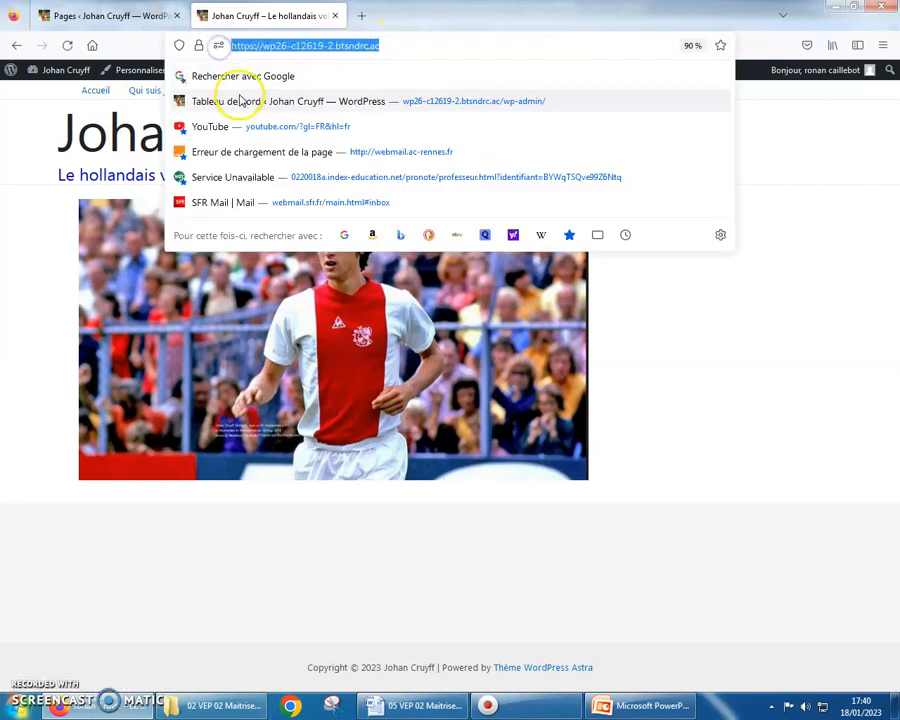